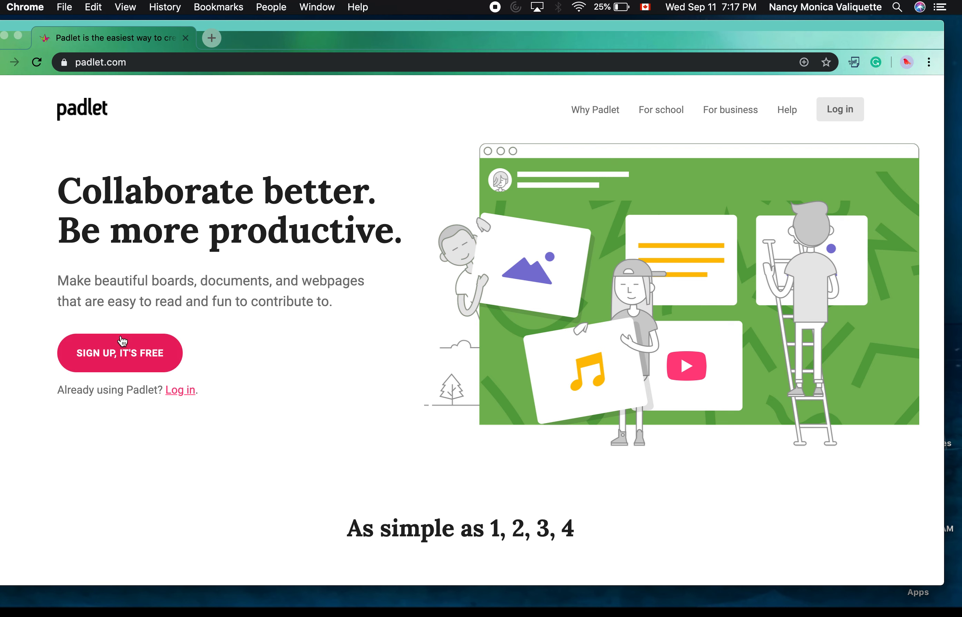
click(132, 363)
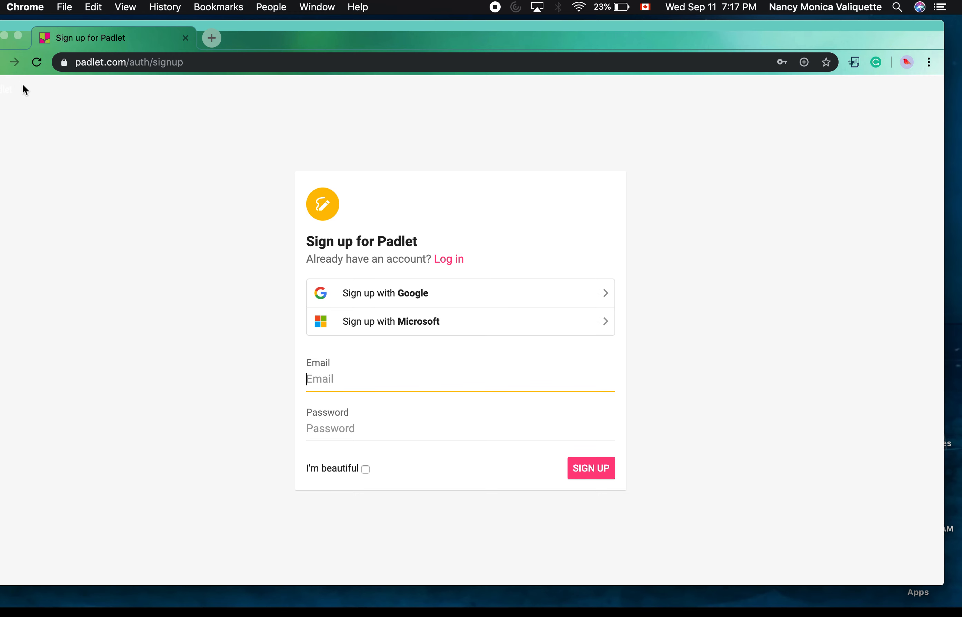
drag(326, 46, 354, 40)
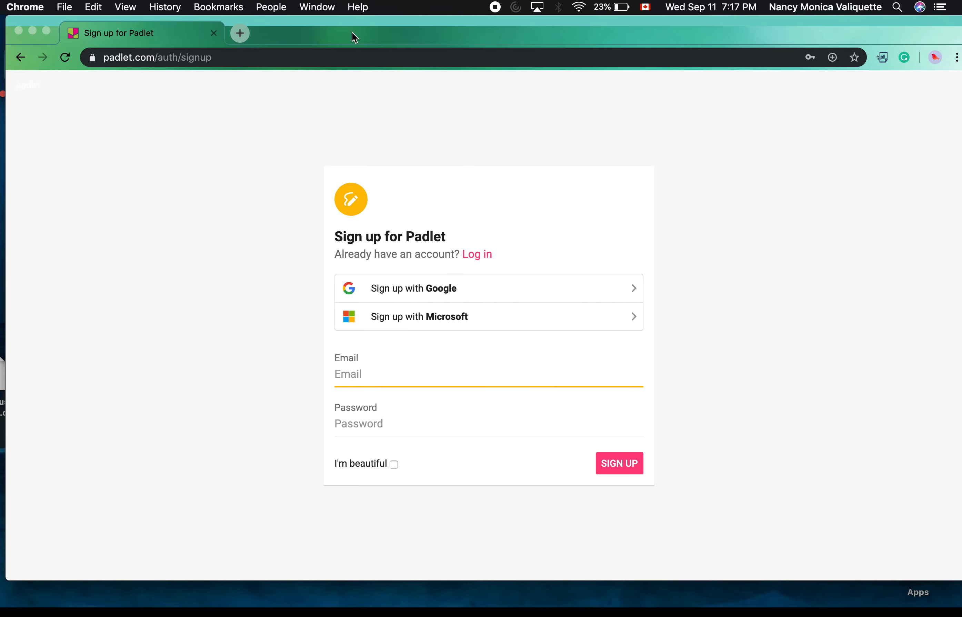
click(21, 57)
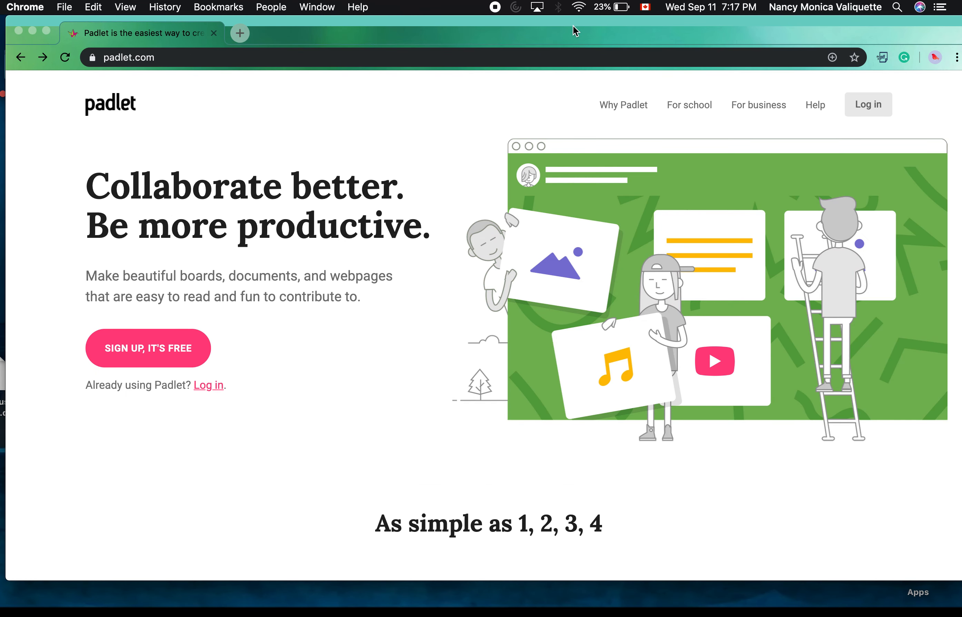
Log in to the existing Padlet account with the saved email and password.
drag(576, 30, 565, 40)
click(859, 127)
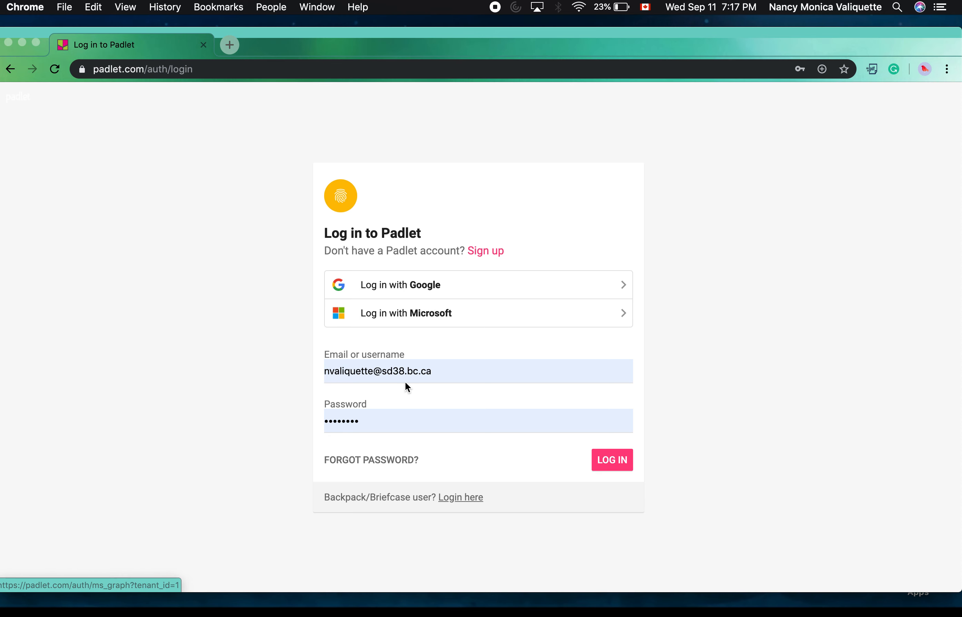
click(616, 464)
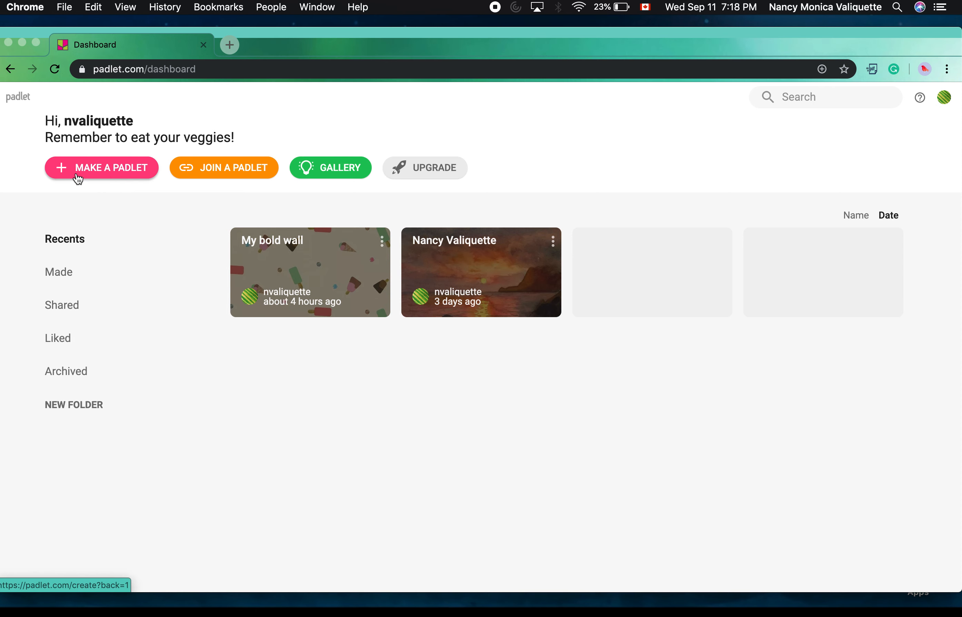
Make a new padlet from the blank Wall layout.
click(101, 173)
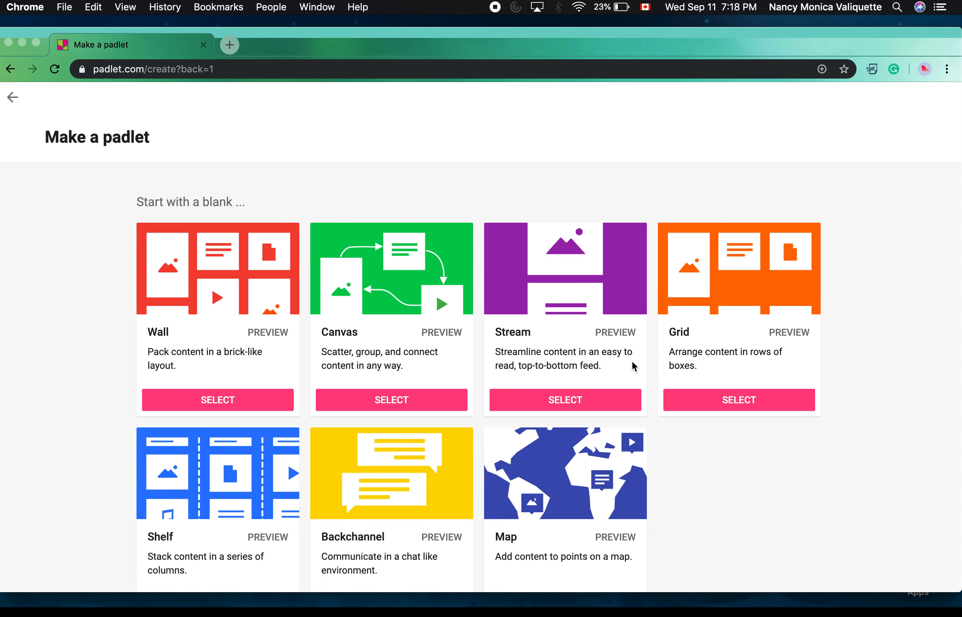
scroll(578, 381, down, 2)
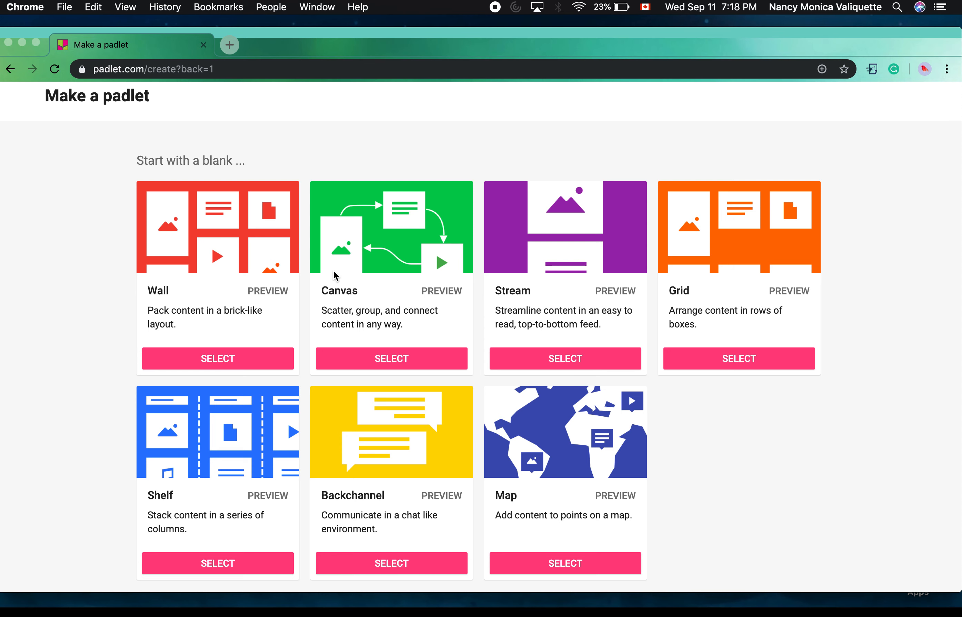
scroll(190, 306, up, 2)
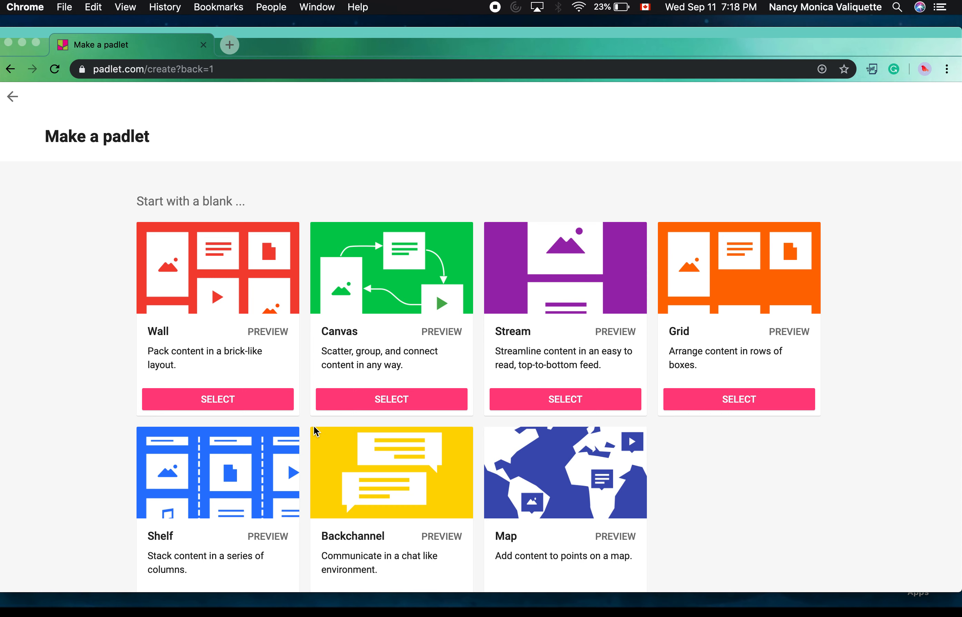
scroll(598, 366, down, 3)
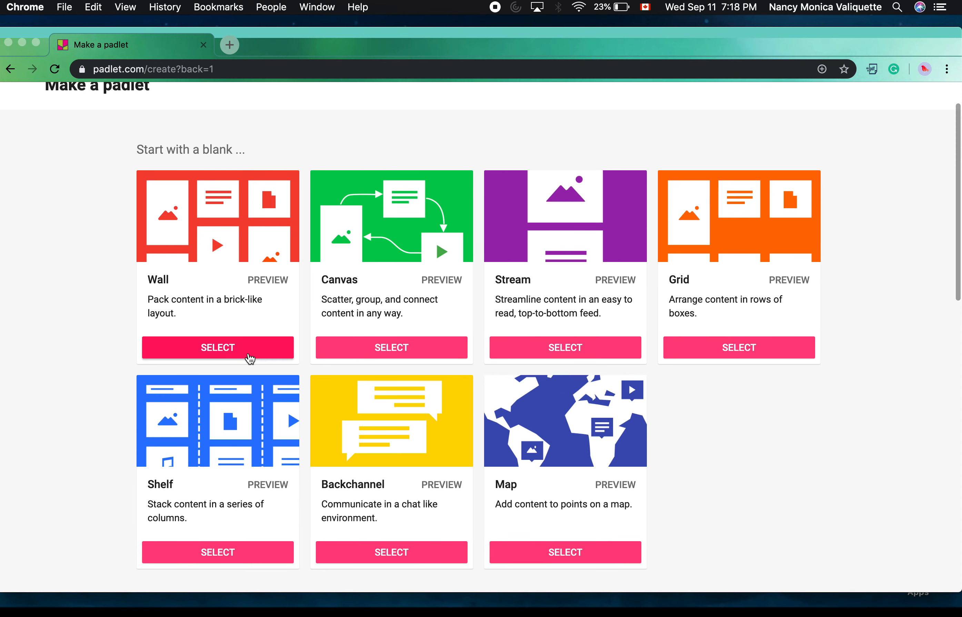
click(209, 352)
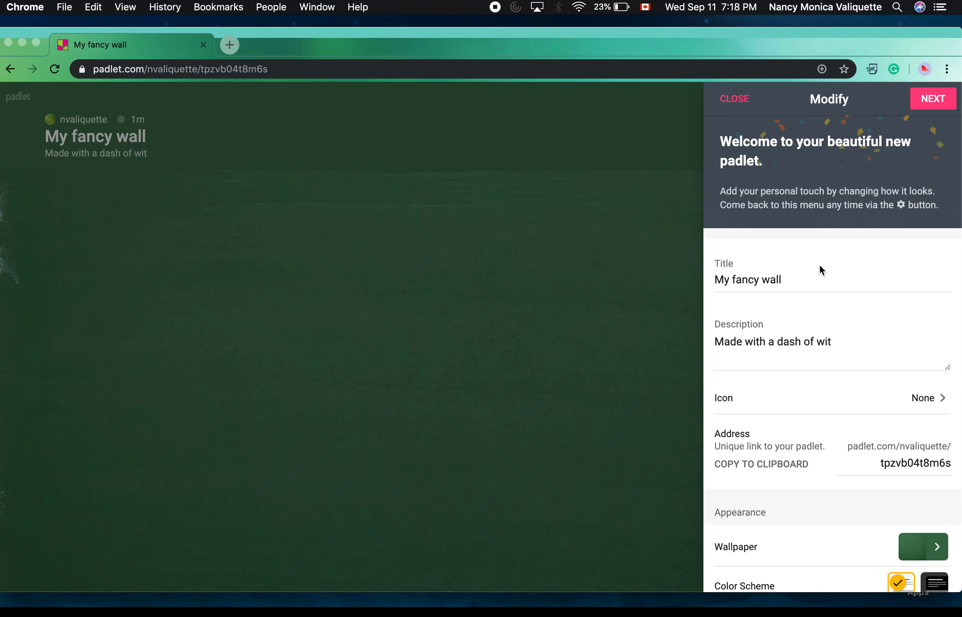
Replace the padlet's title with "All About Me" followed by the owner's first name and last initial.
scroll(820, 266, down, 1)
click(780, 265)
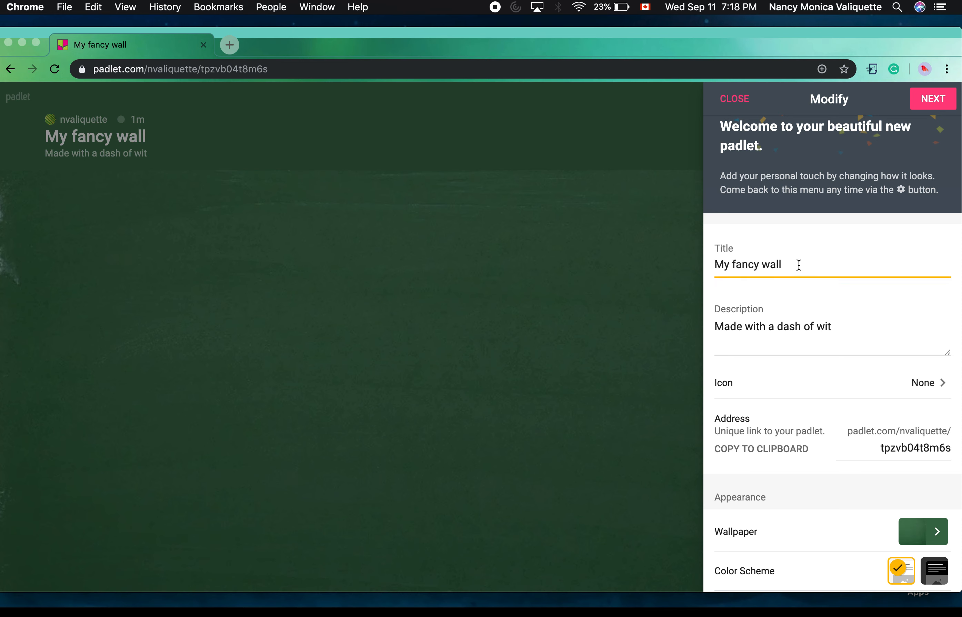
drag(780, 265, 705, 266)
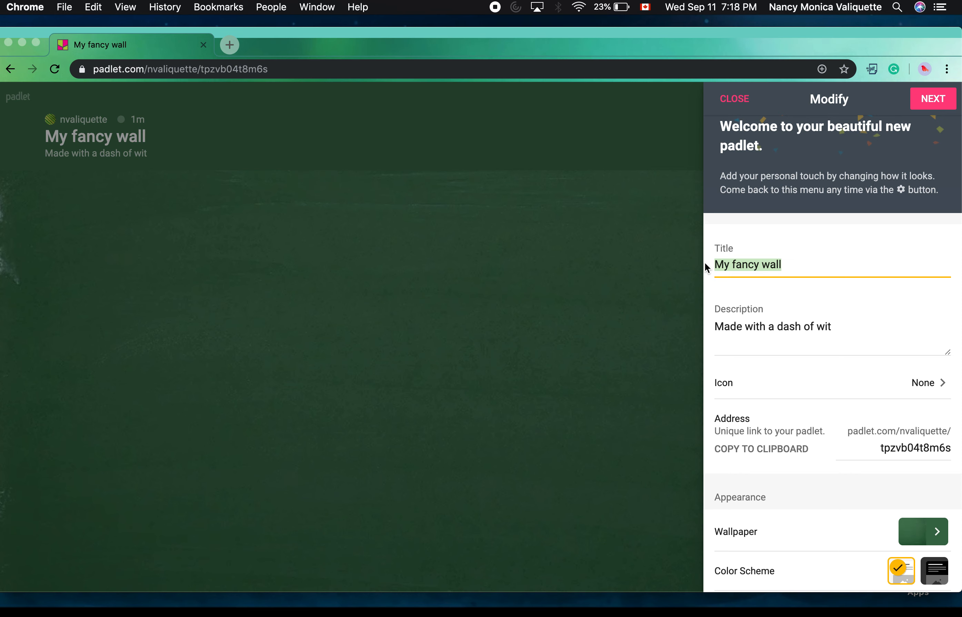
text(All)
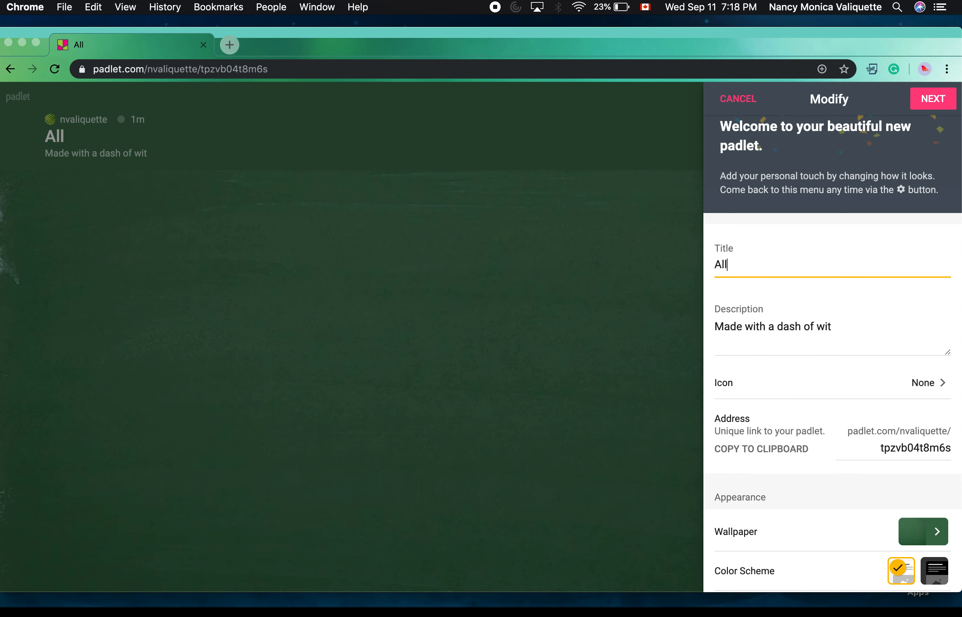
text( About Me)
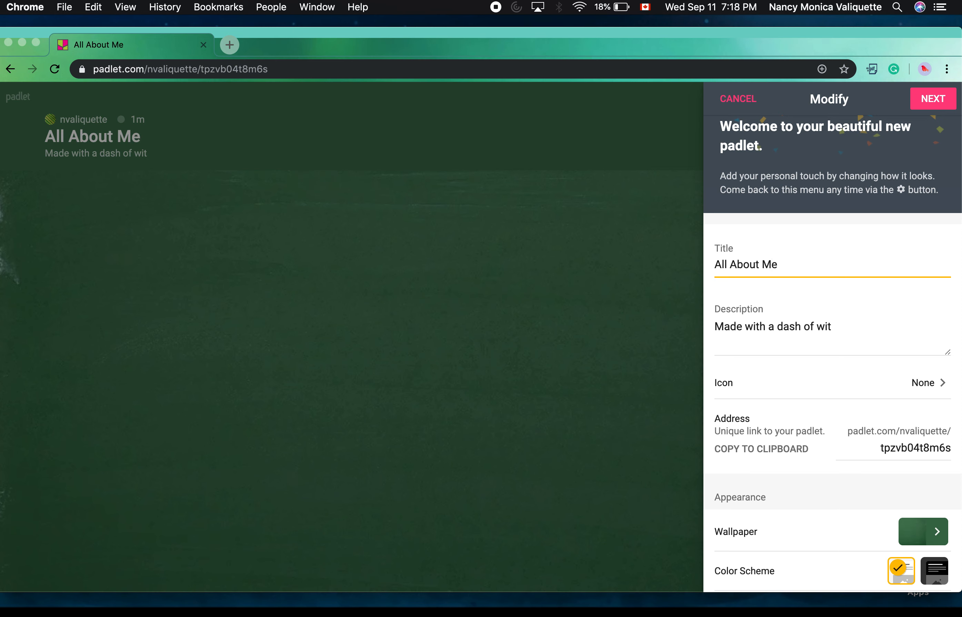
text( Nancy V)
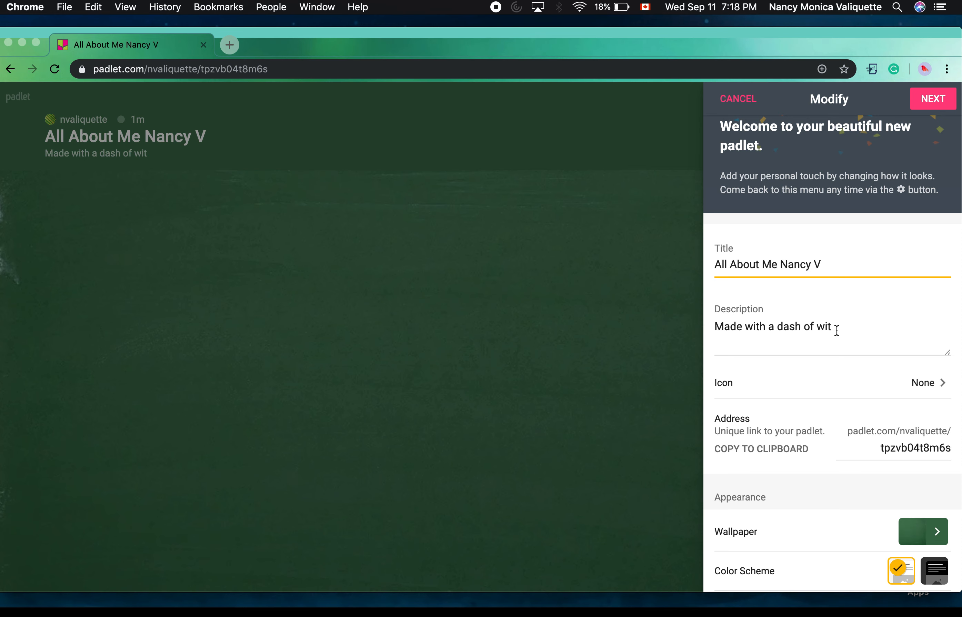
Replace the padlet's description with "I'm a new teacher at Steveston-London Highschool in Richmond.".
drag(836, 329, 718, 328)
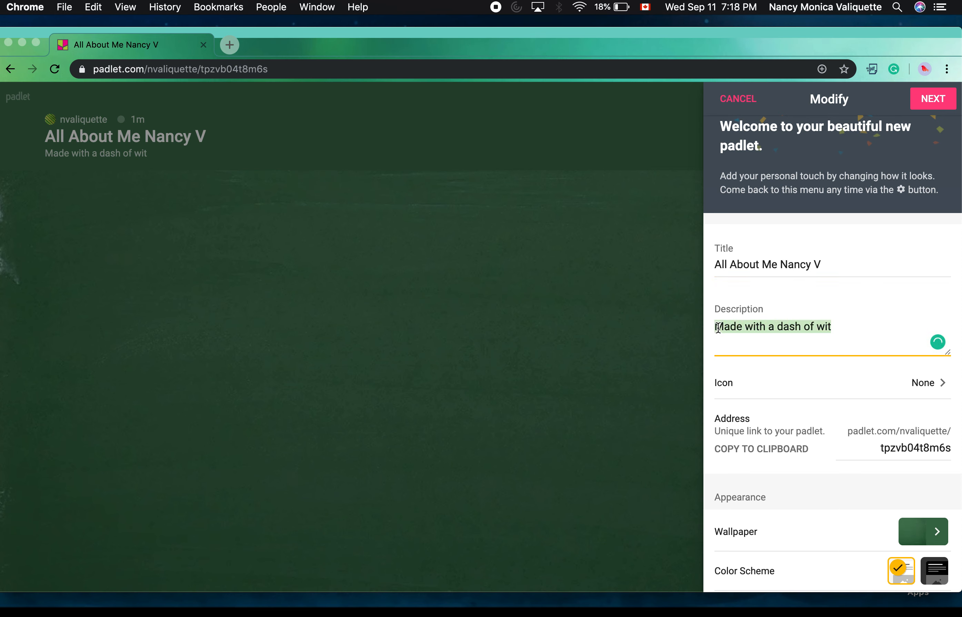
text(I'm a teacher)
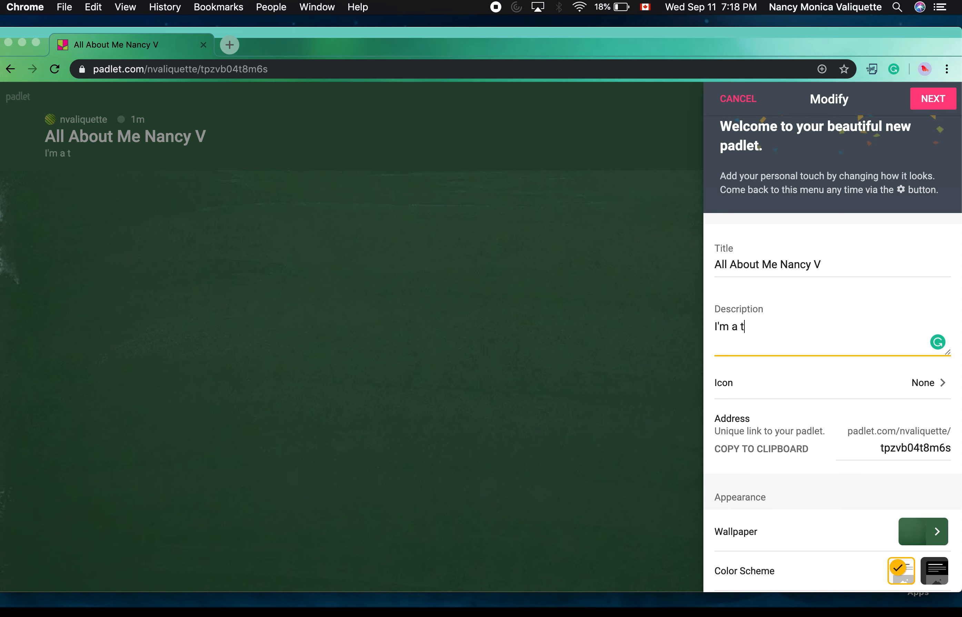
key(BackSpace)
key(BackSpace)
key(BackSpace)
key(BackSpace)
key(BackSpace)
key(BackSpace)
key(BackSpace)
text(new teacher )
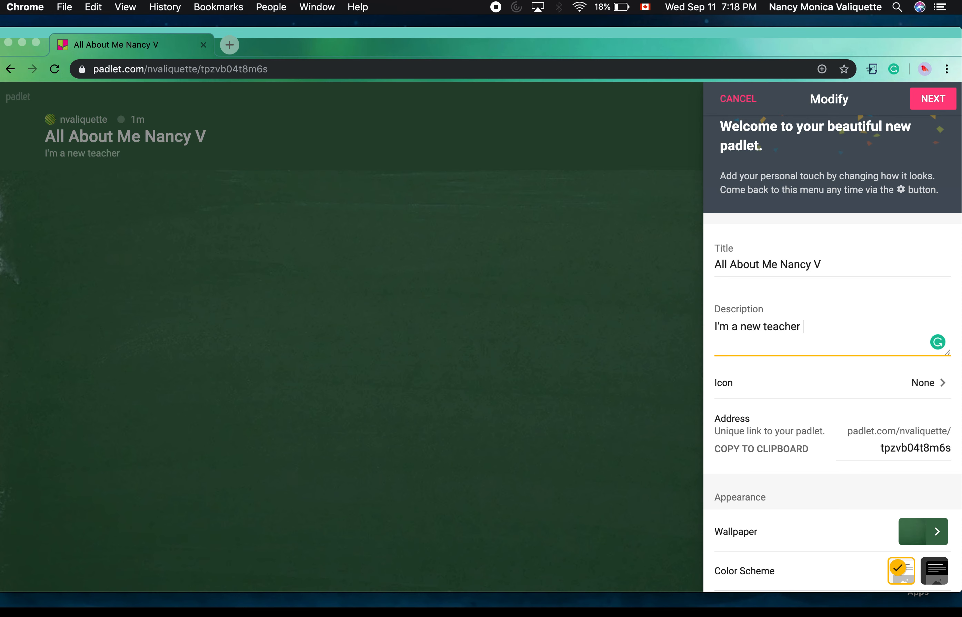
text(at Steveston-London Highs)
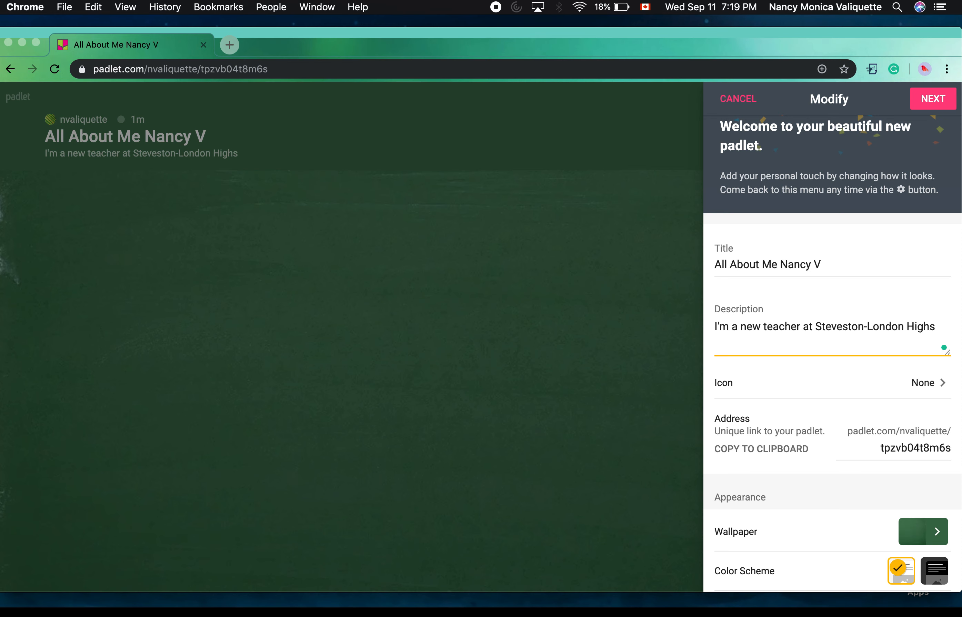
text(chool in )
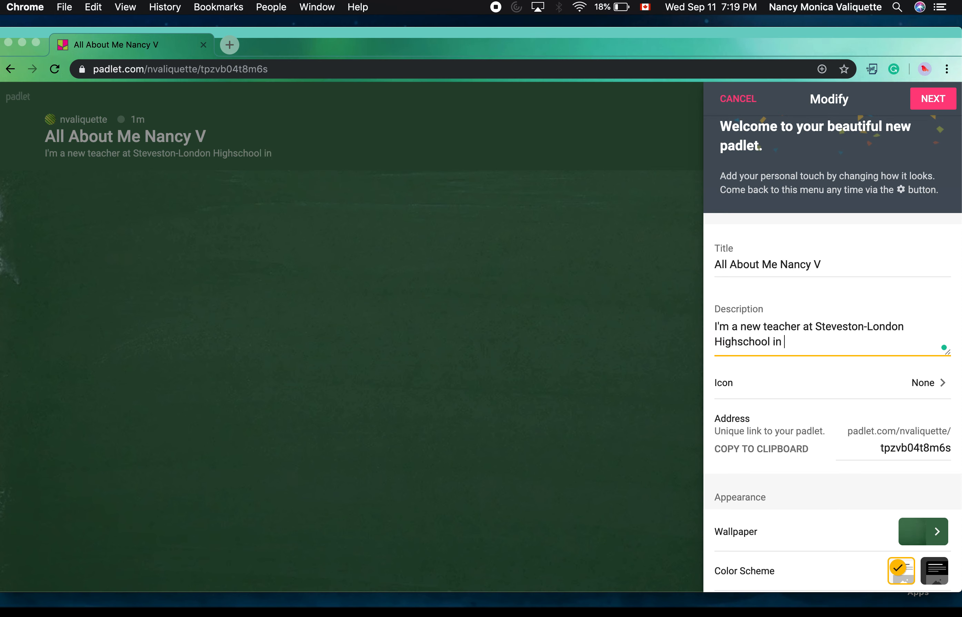
text(Richmond.)
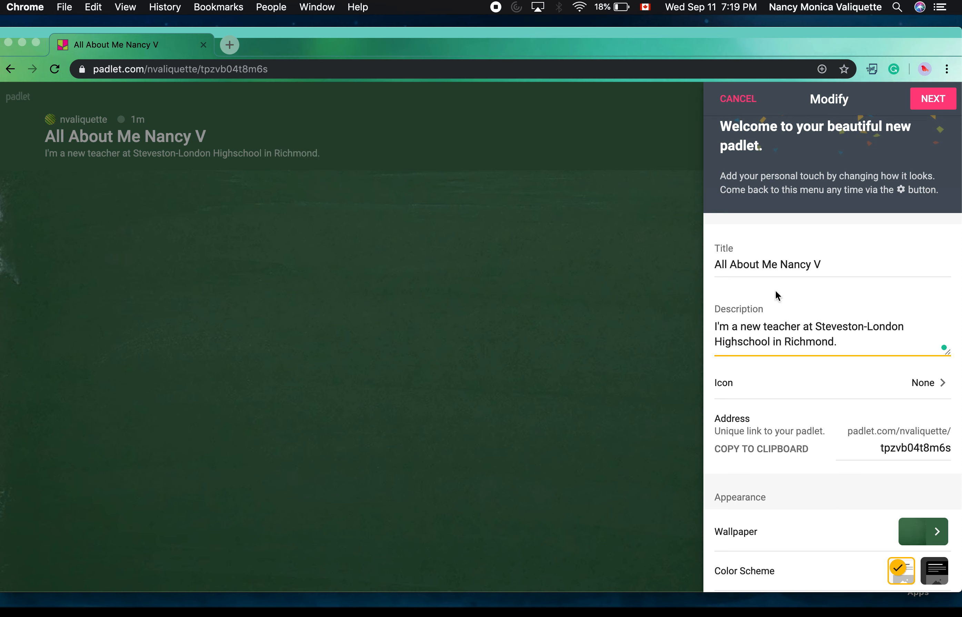
Copy the padlet's unique address to the clipboard.
scroll(837, 379, down, 1)
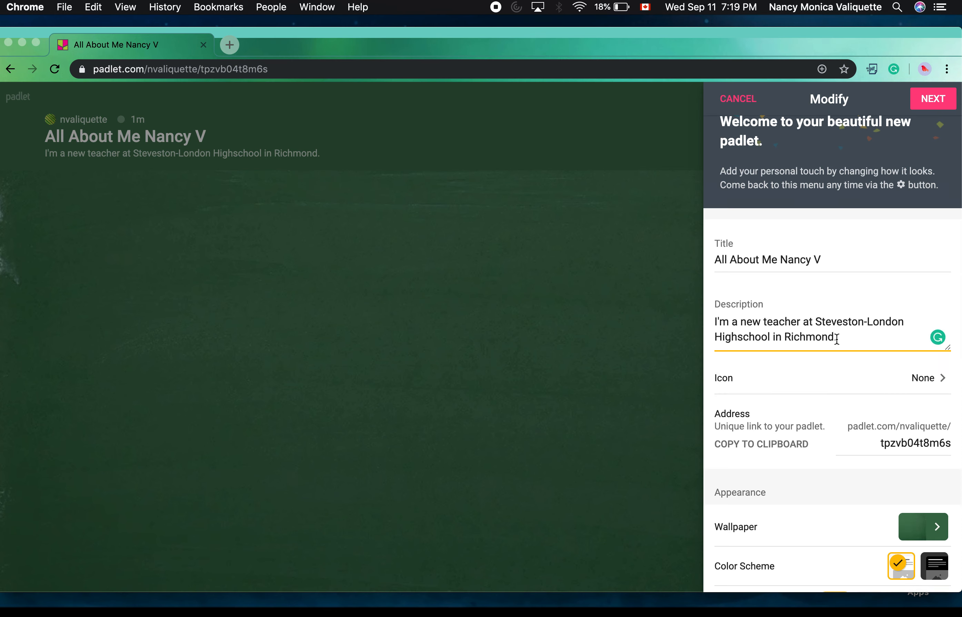
scroll(836, 339, down, 4)
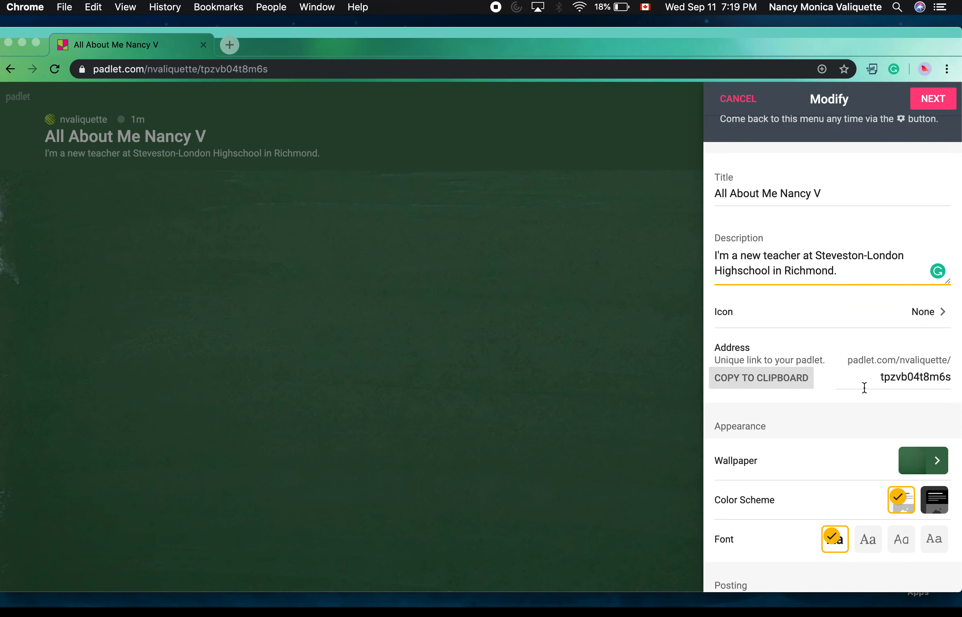
click(881, 382)
scroll(768, 381, down, 1)
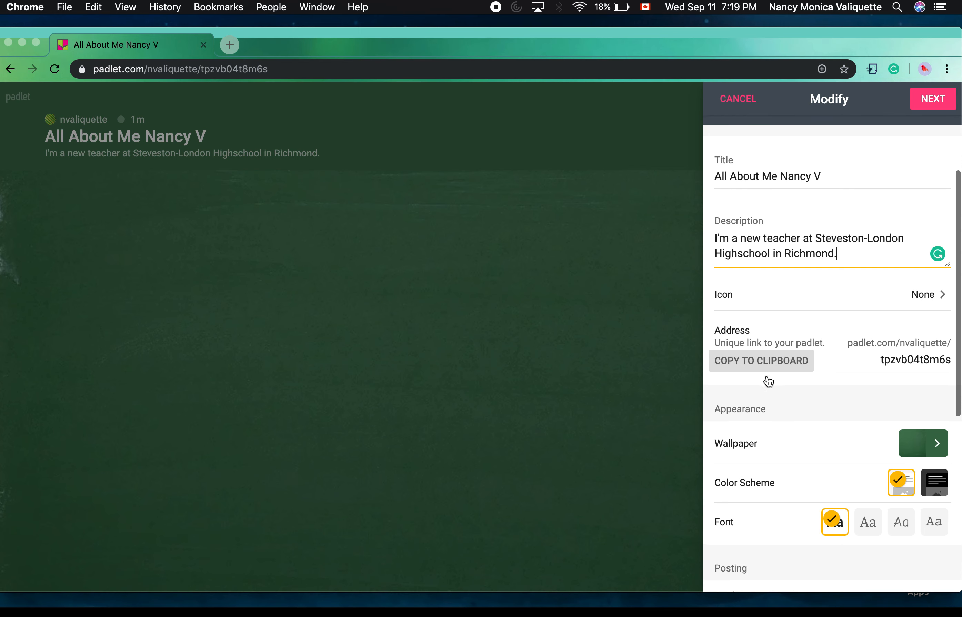
click(746, 368)
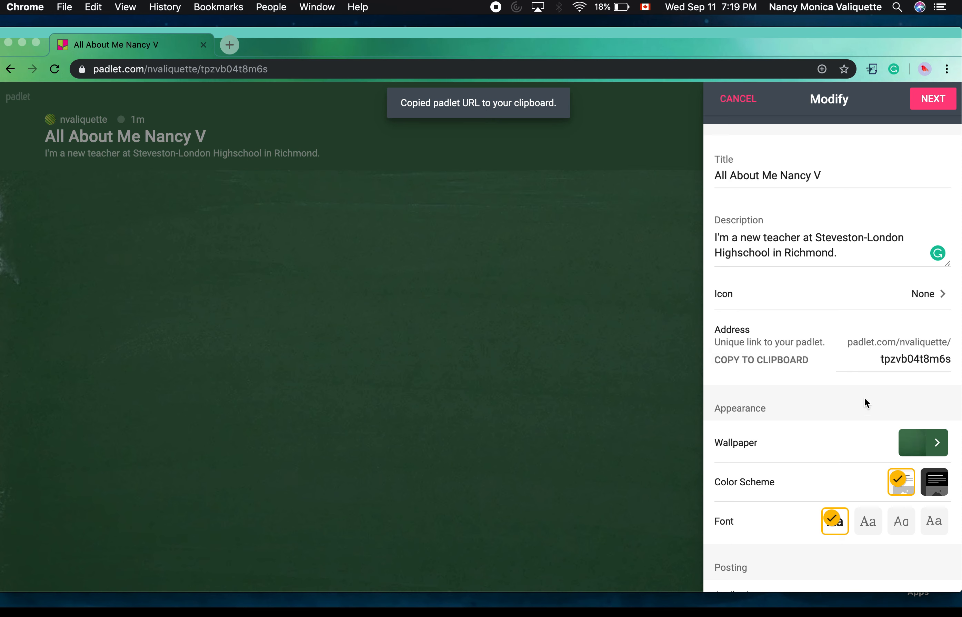
Browse the available wallpapers among the Pictures and the Textures and Patterns.
scroll(864, 398, down, 3)
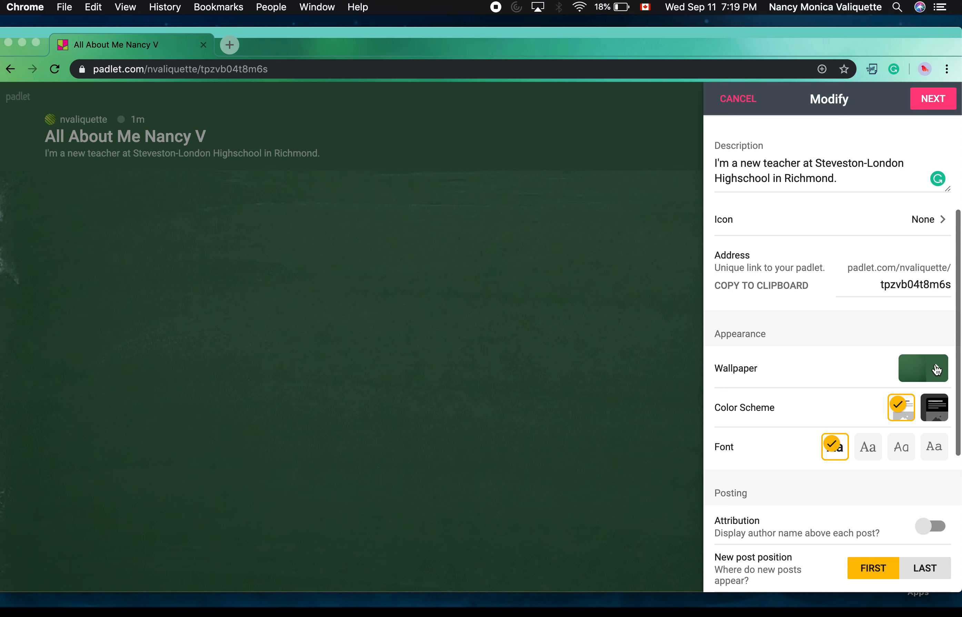
click(939, 368)
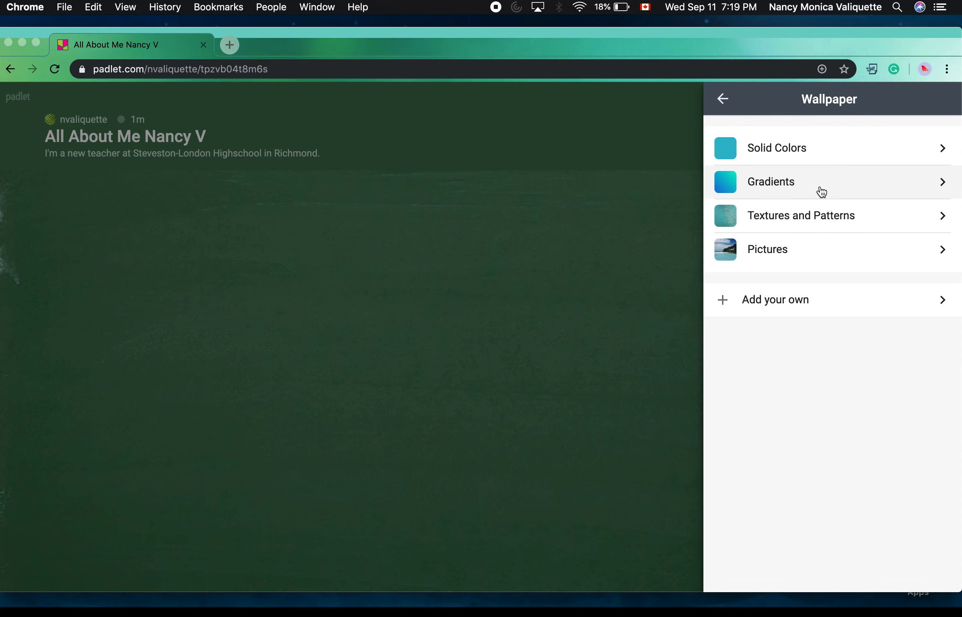
click(925, 261)
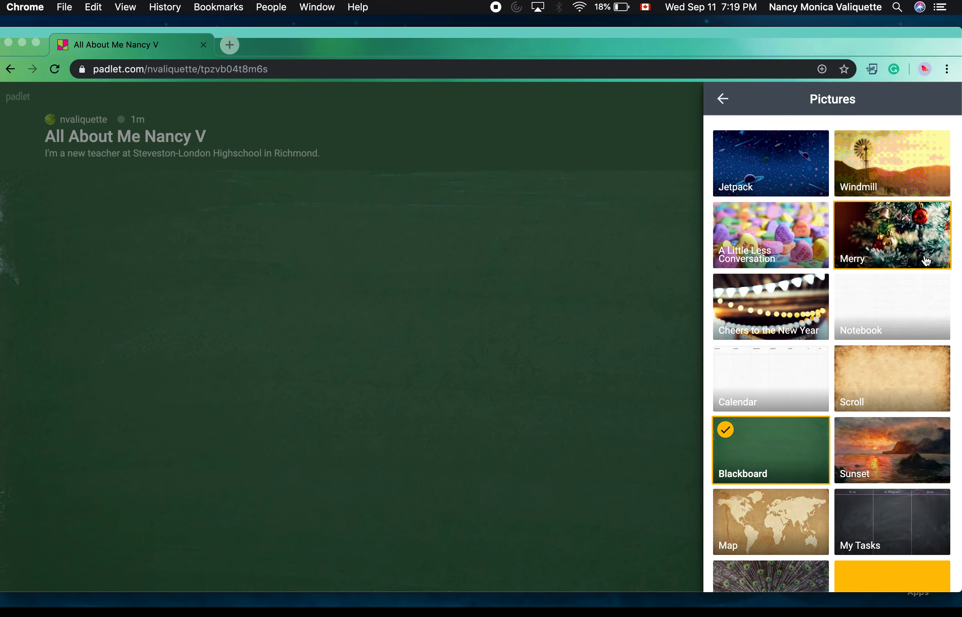
scroll(854, 355, down, 6)
scroll(851, 354, down, 5)
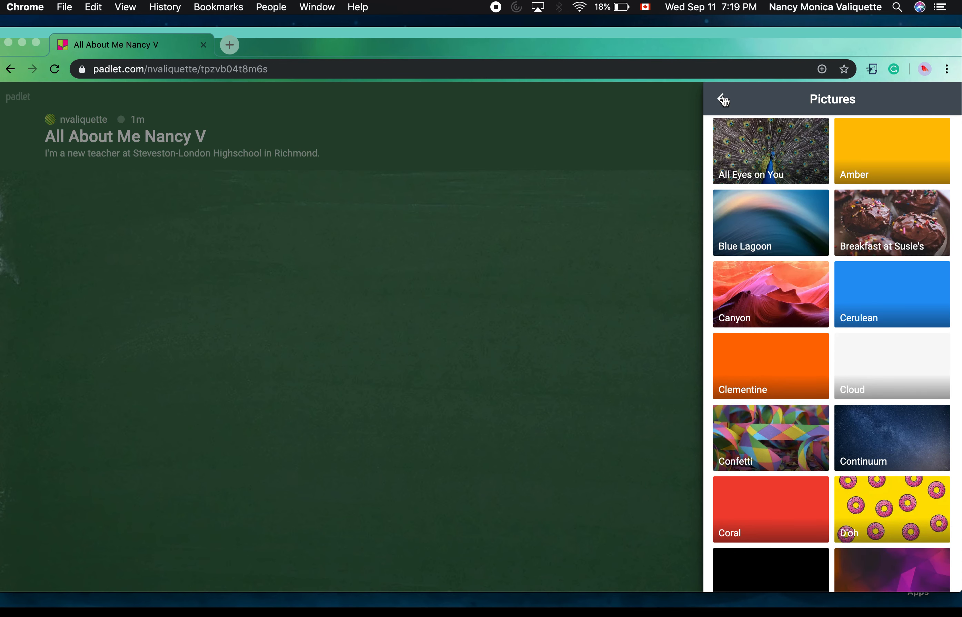
click(722, 99)
click(838, 225)
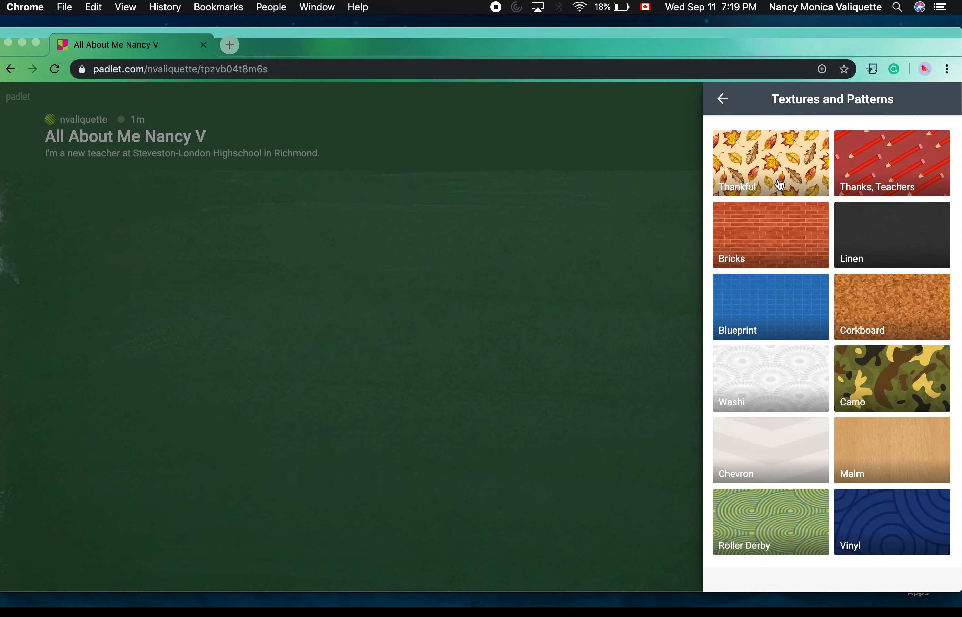
click(722, 99)
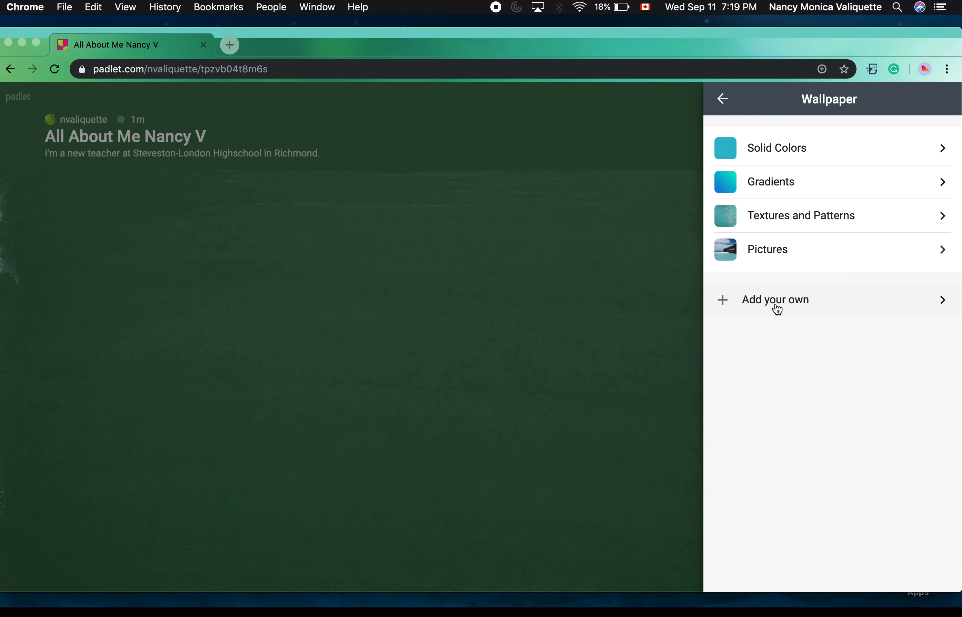
Set the padlet's wallpaper to the D'oh donut design from the Pictures collection.
click(925, 250)
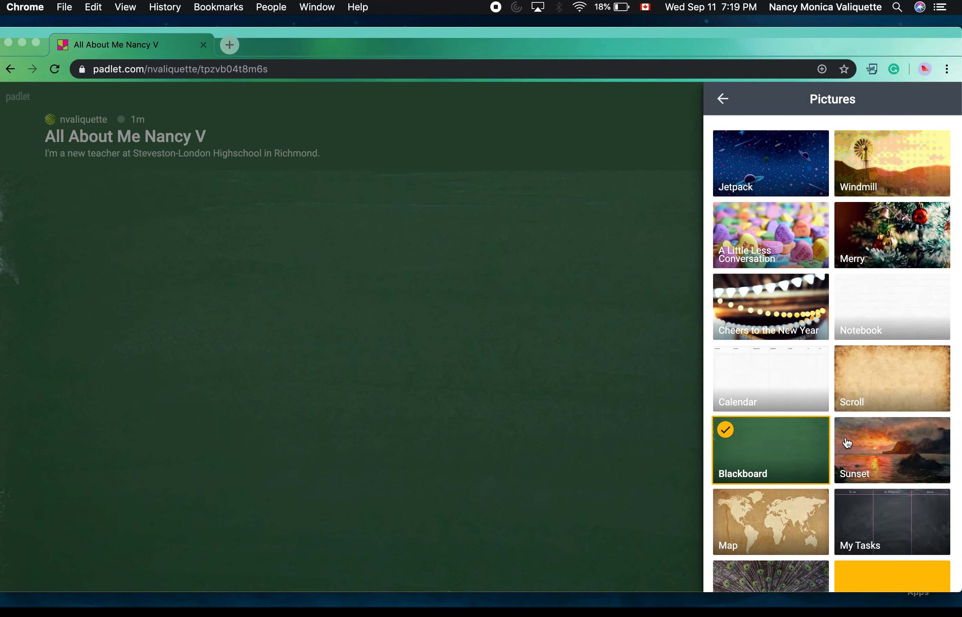
scroll(847, 445, down, 5)
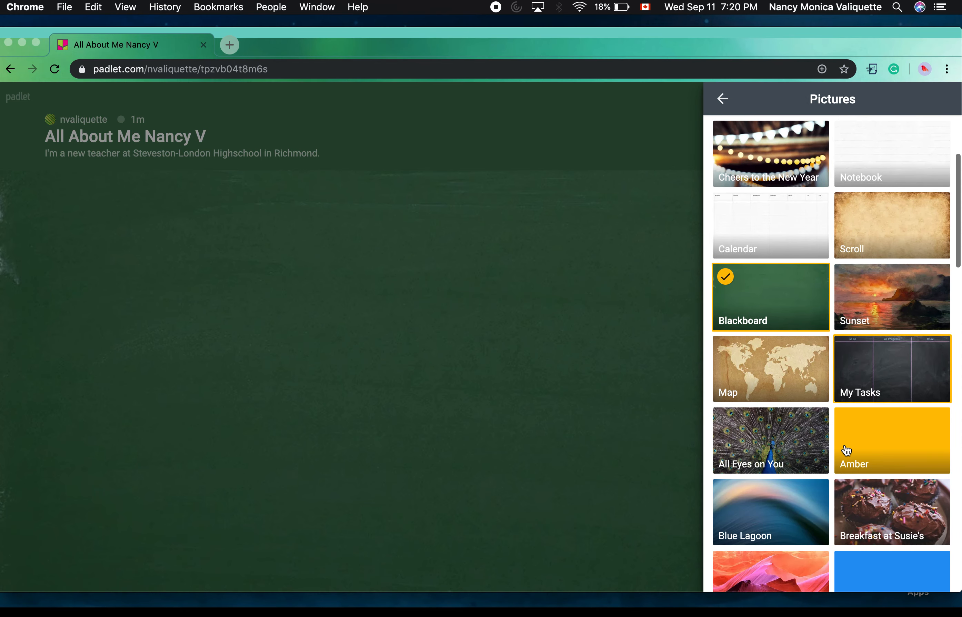
scroll(846, 449, down, 10)
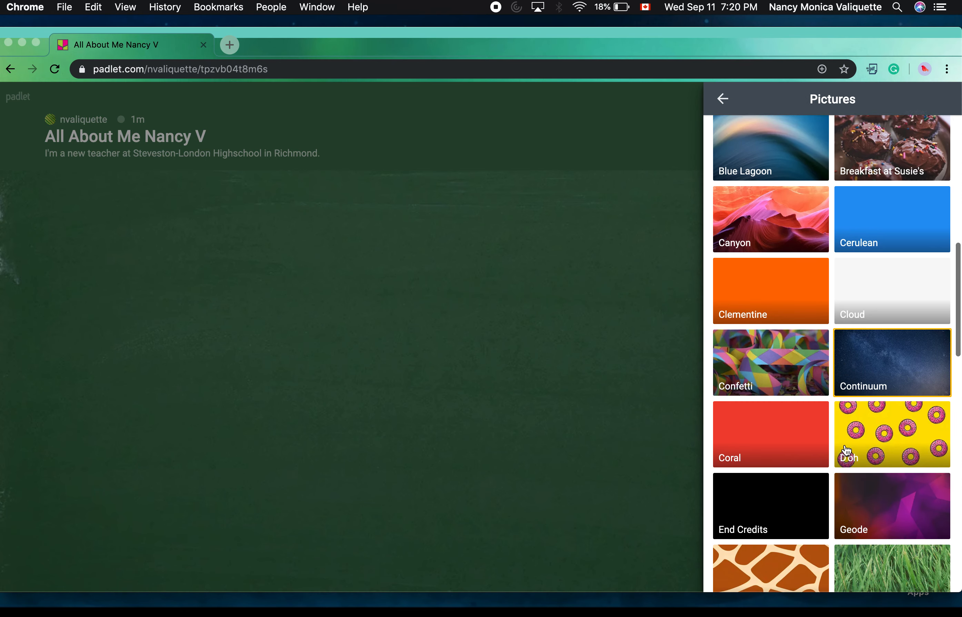
scroll(846, 450, down, 3)
click(880, 352)
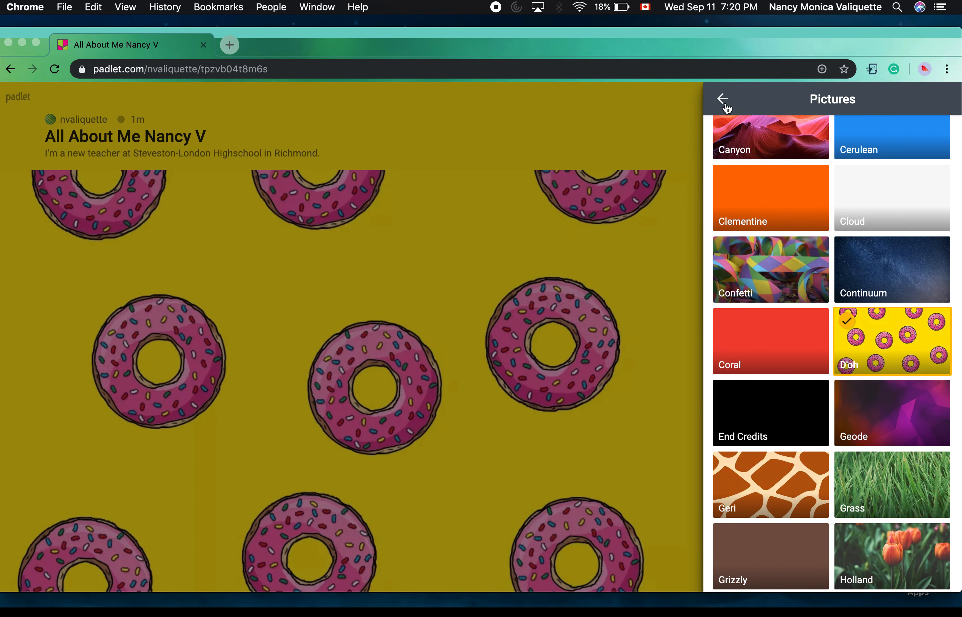
Return to the padlet's settings and change its font to the typewriter-style monospaced option.
click(726, 108)
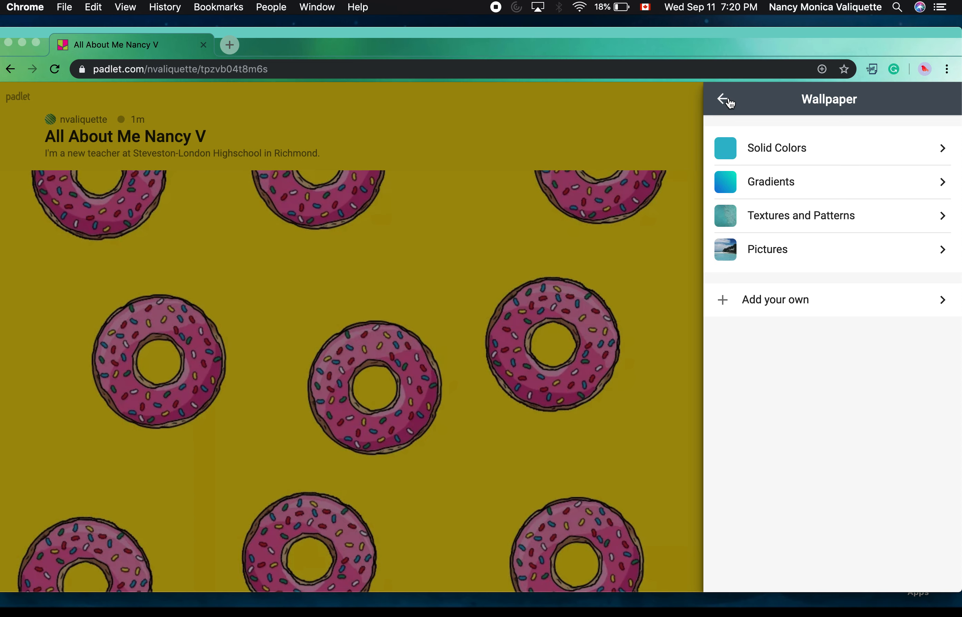
click(728, 101)
scroll(836, 338, down, 2)
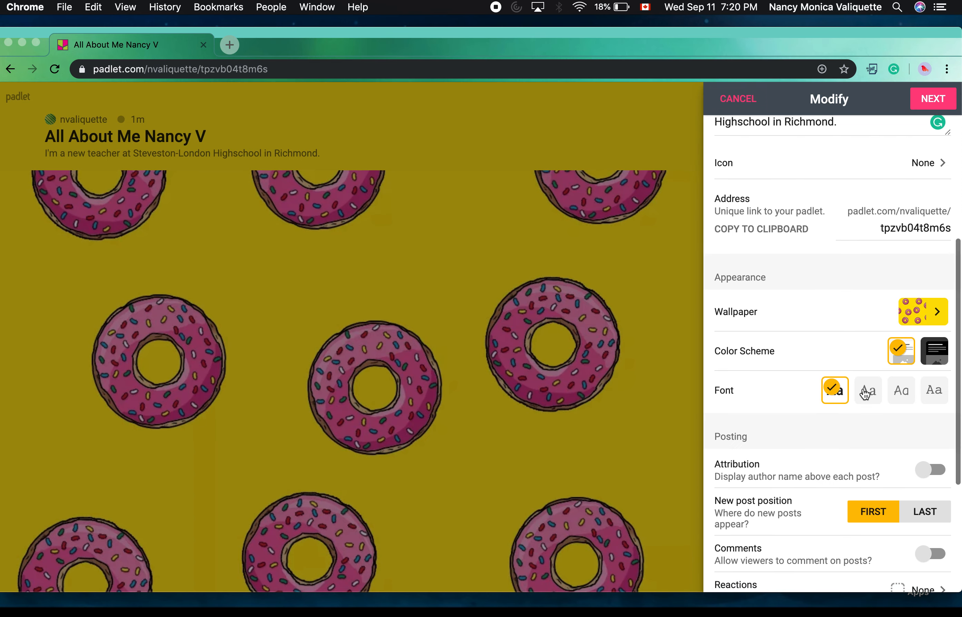
click(880, 398)
click(902, 398)
click(934, 398)
Compare the light and dark color schemes and set the padlet to the dark one.
click(938, 357)
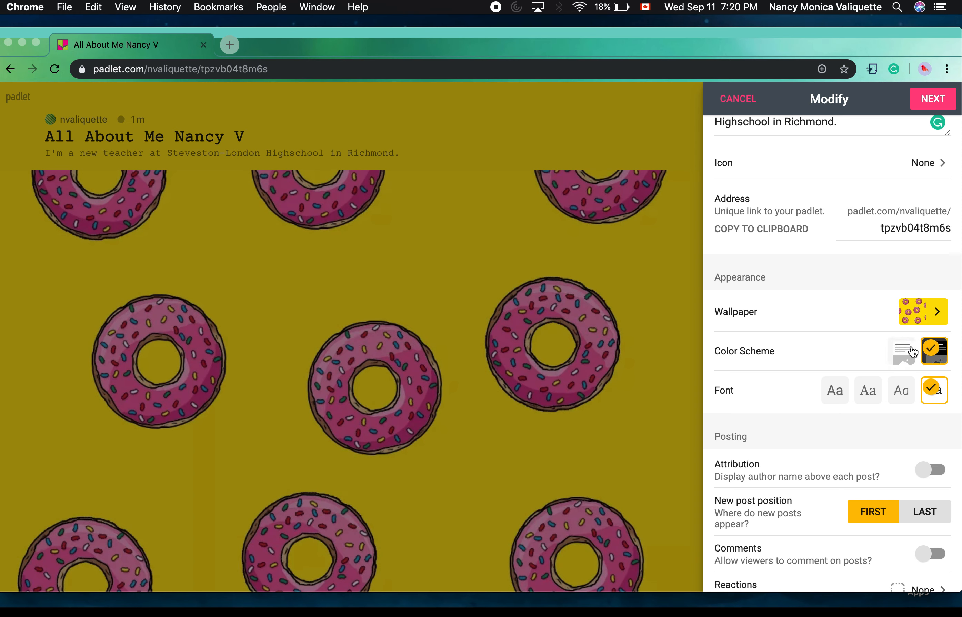
click(906, 360)
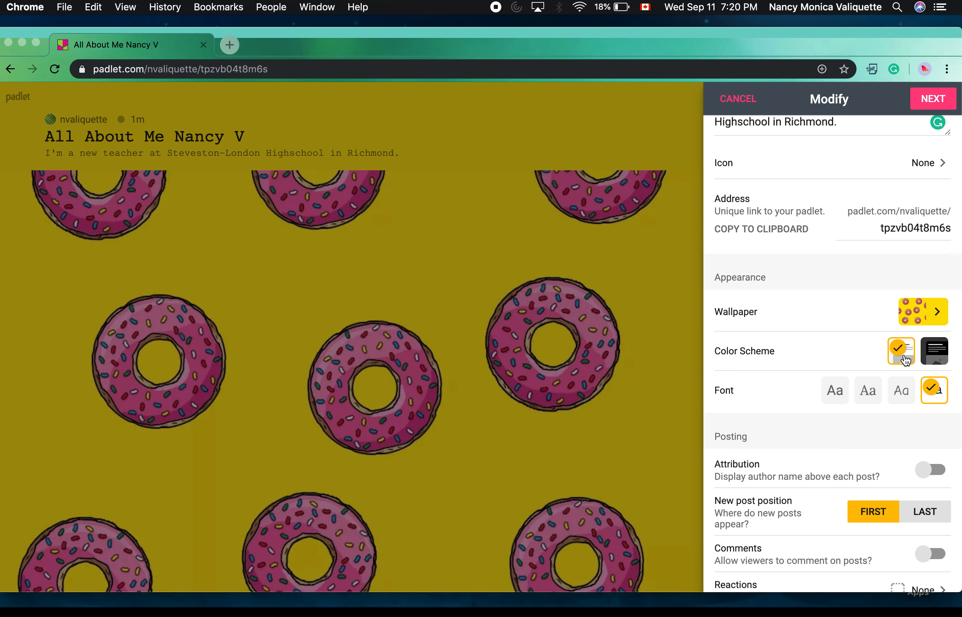
click(936, 354)
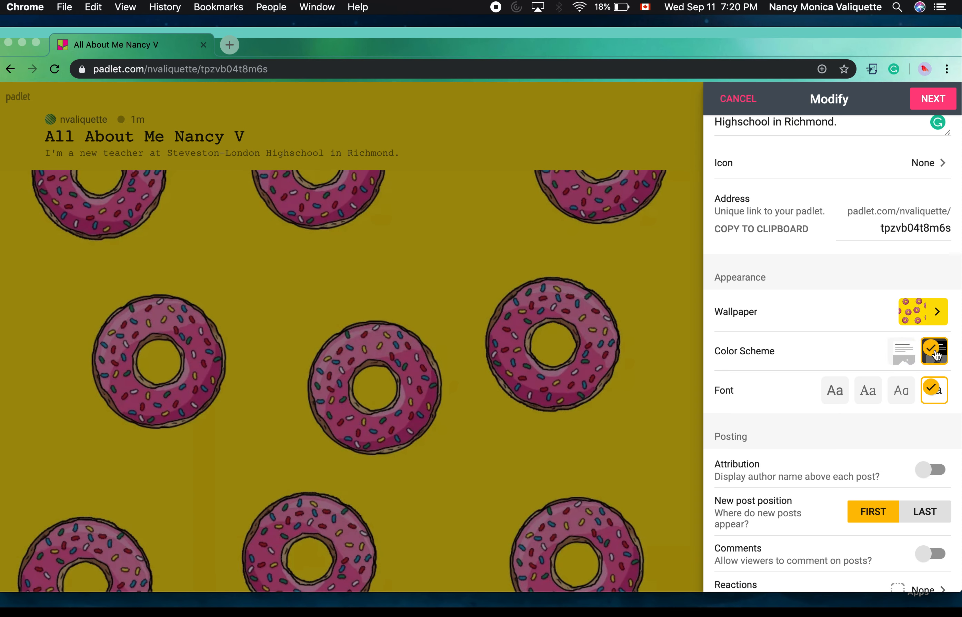
Allow viewers to comment on the padlet's posts.
scroll(828, 372, down, 4)
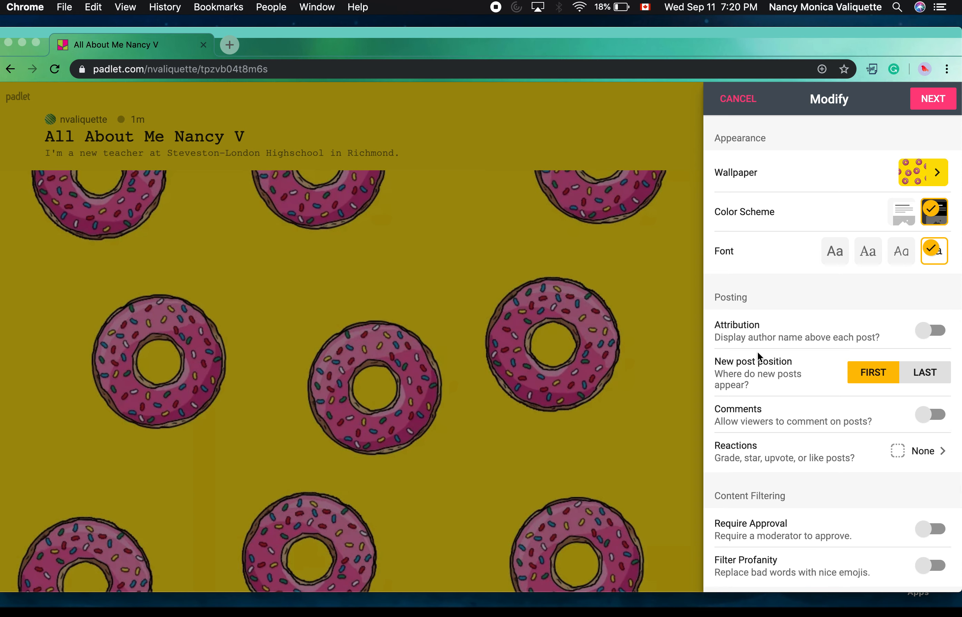
scroll(790, 361, down, 1)
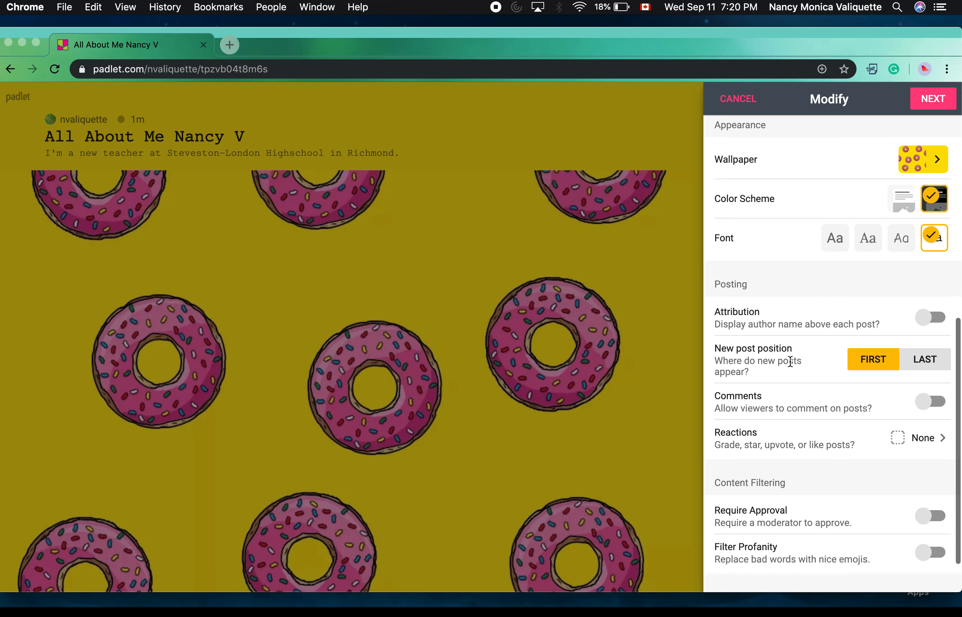
scroll(798, 368, down, 2)
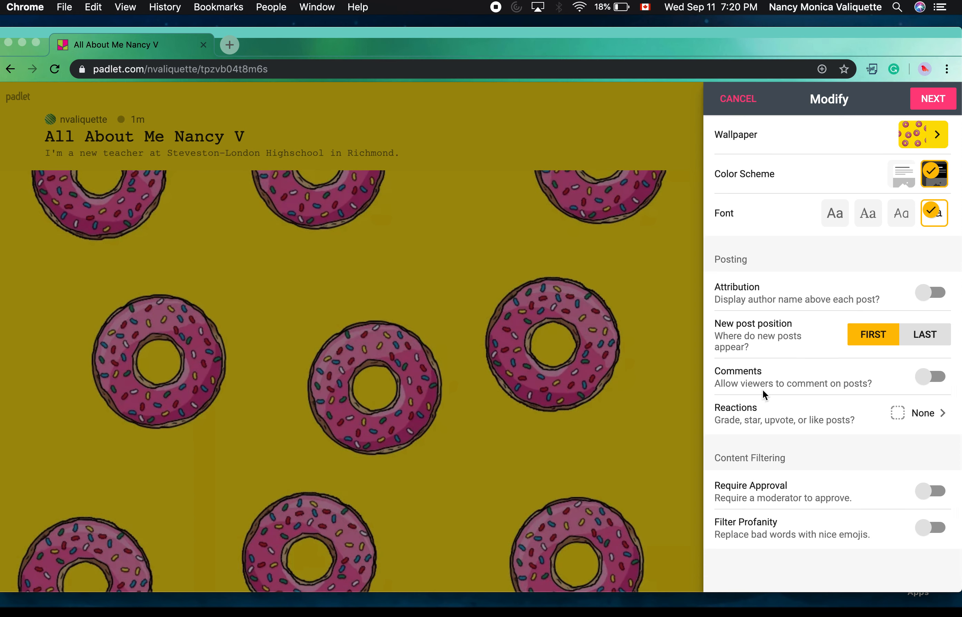
click(923, 384)
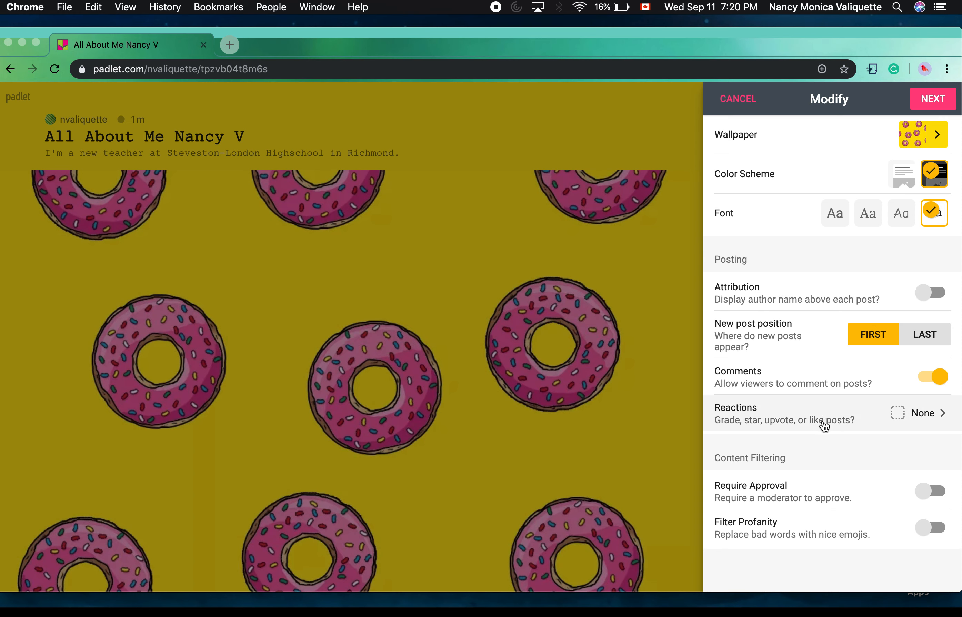
Check the remaining posting and content filtering options, complete the padlet's setup and start posting.
scroll(822, 421, down, 2)
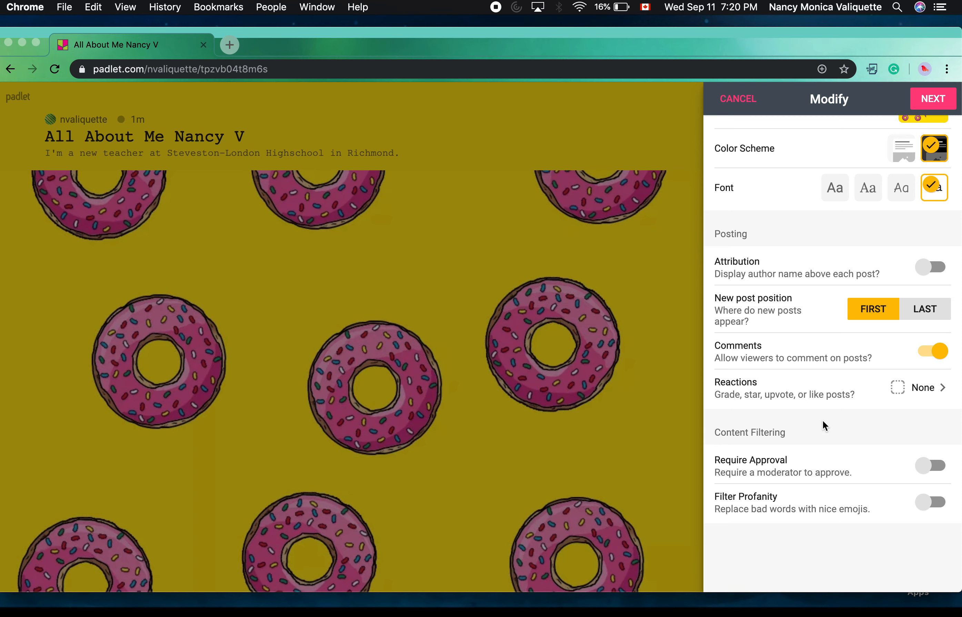
scroll(823, 421, up, 2)
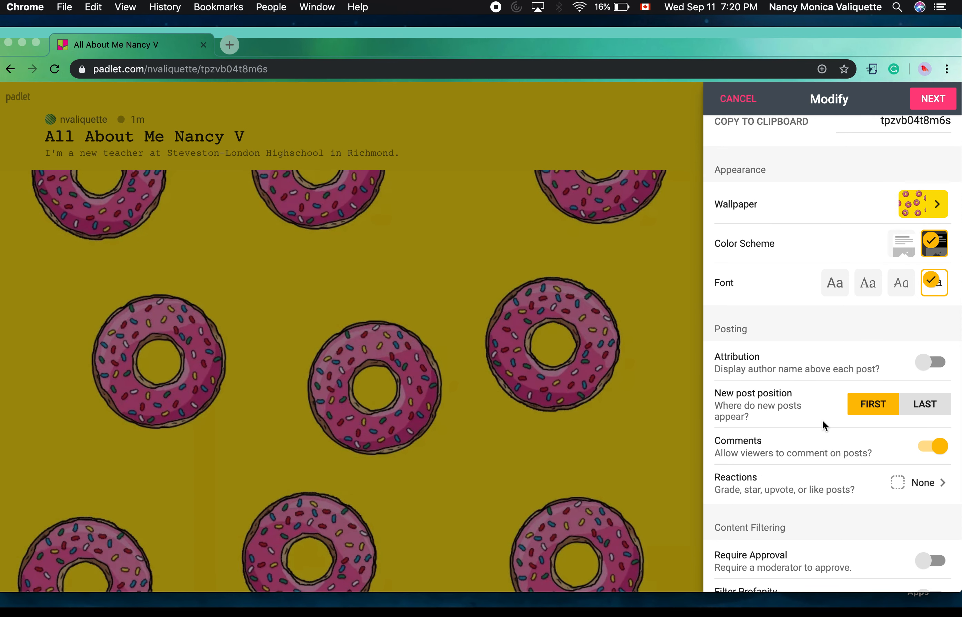
scroll(823, 421, up, 2)
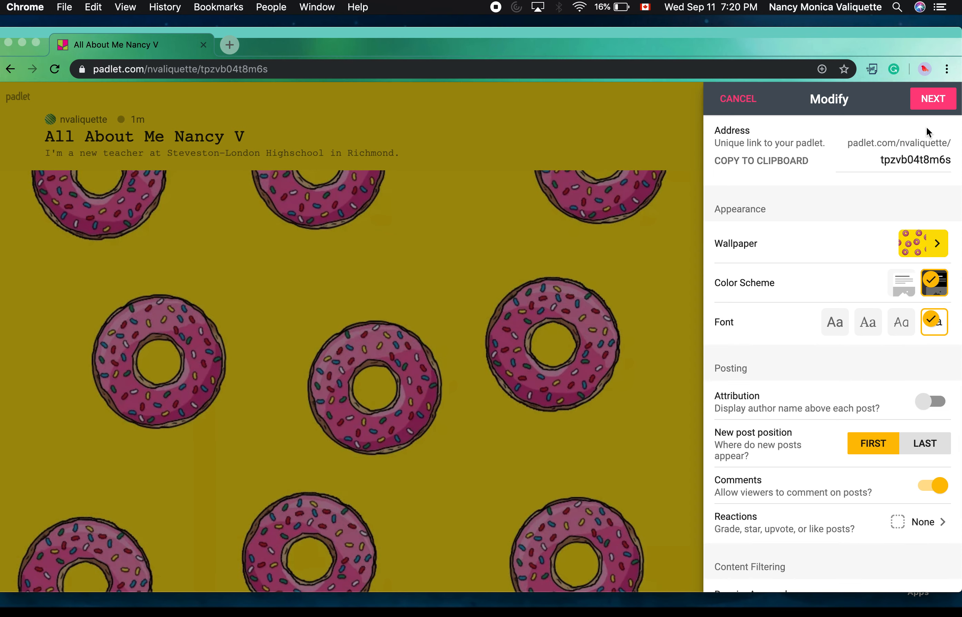
click(931, 99)
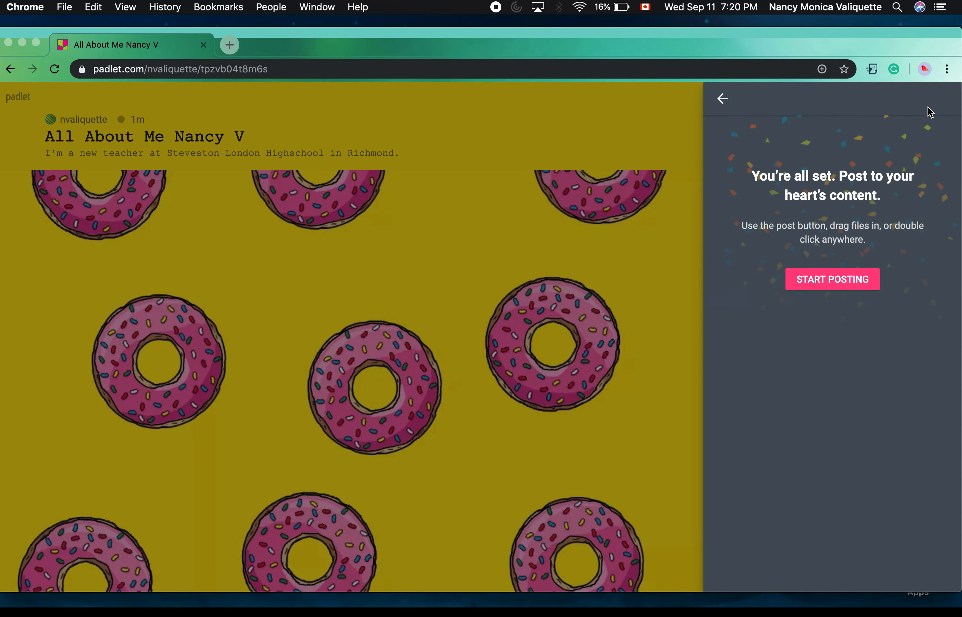
click(823, 285)
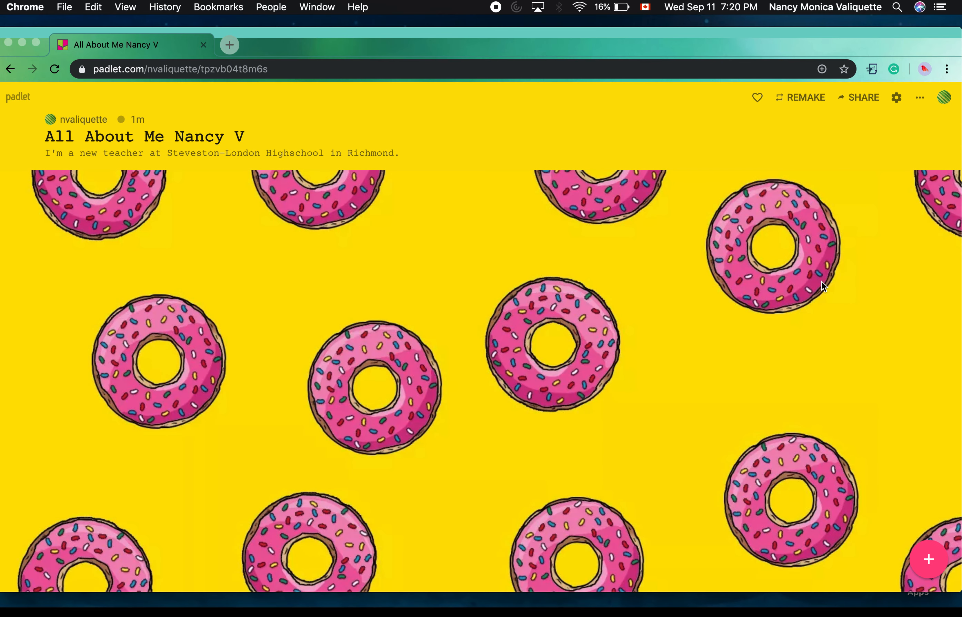
Create a new post on the wall and give it the title "Movies".
click(926, 564)
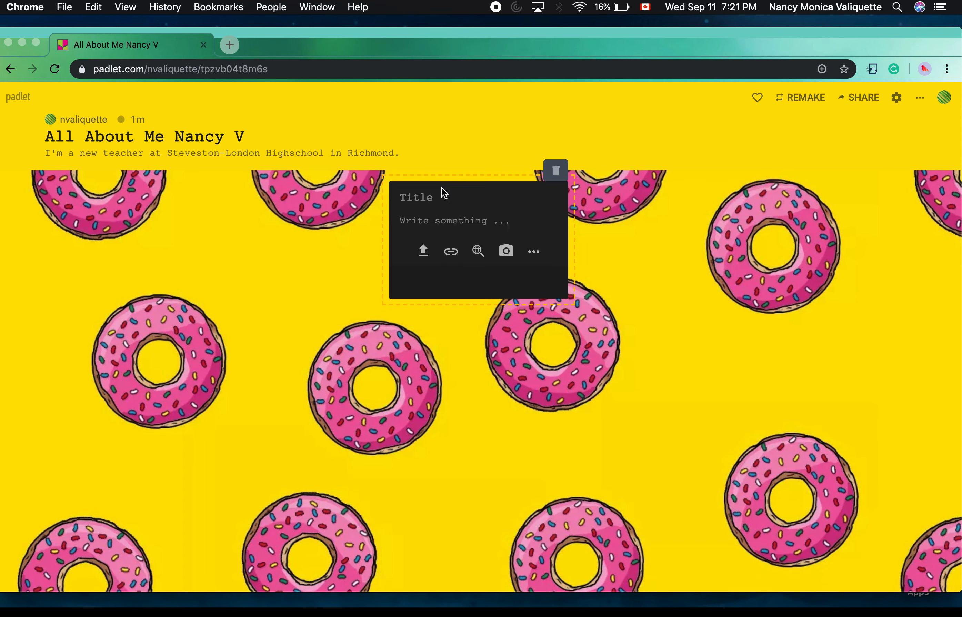
click(450, 170)
click(927, 564)
drag(473, 297, 450, 317)
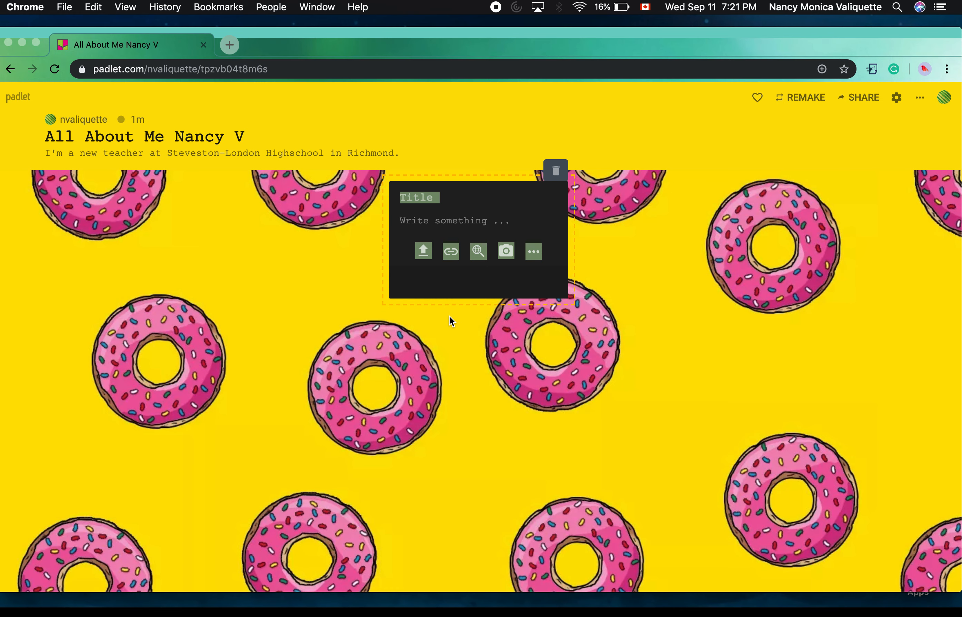
click(382, 229)
click(453, 225)
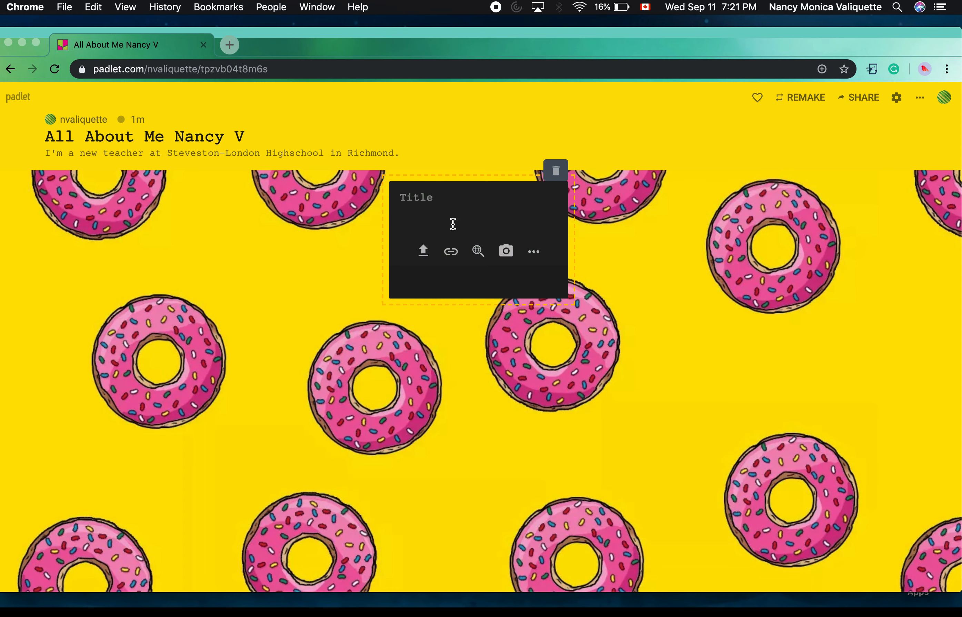
click(420, 196)
text(Movies)
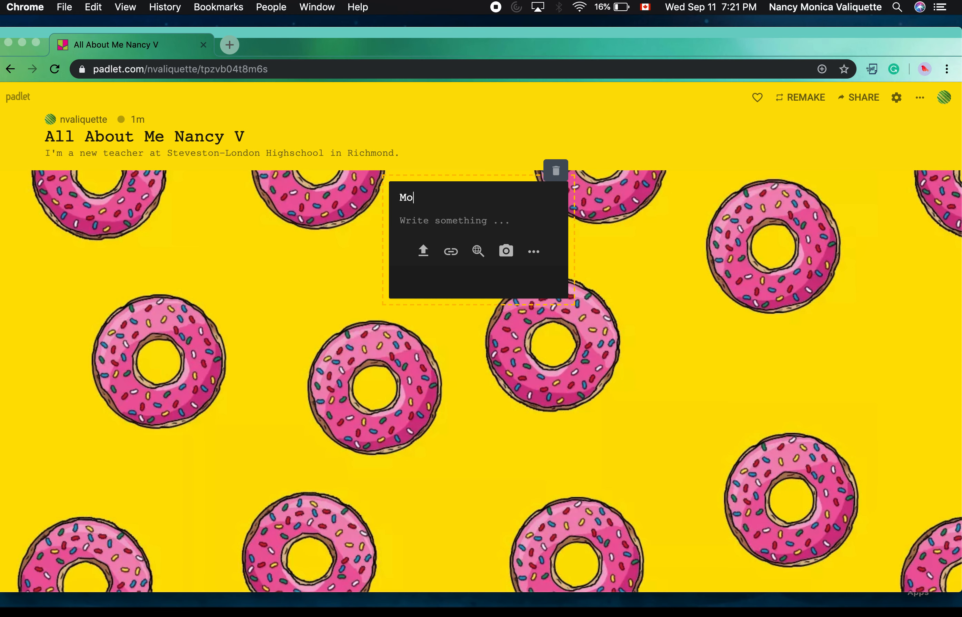
Examine the ways to add content to the Movies post, including the URL entry dialog and the full list of attachment types.
click(435, 222)
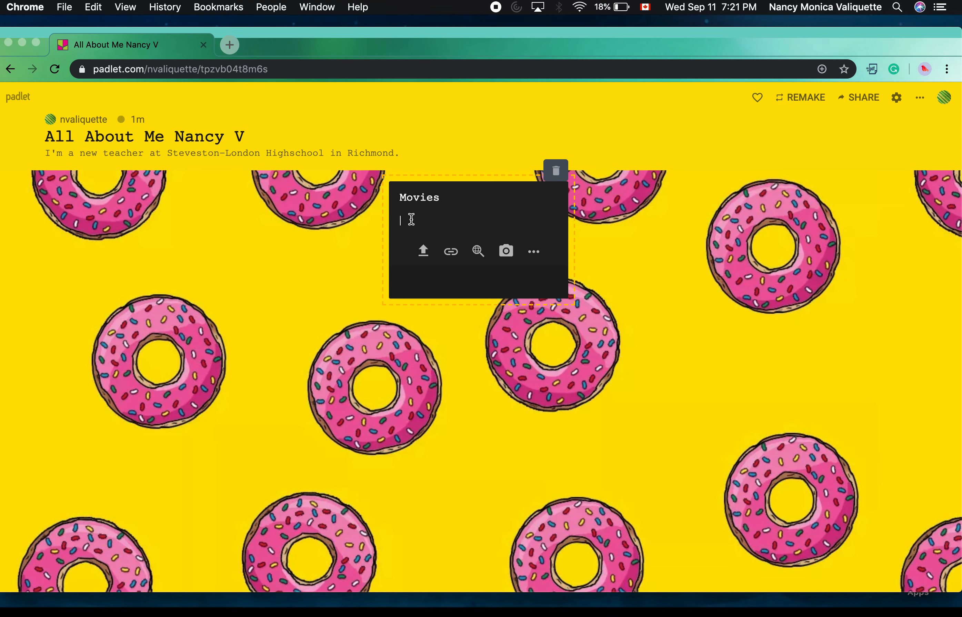
click(450, 255)
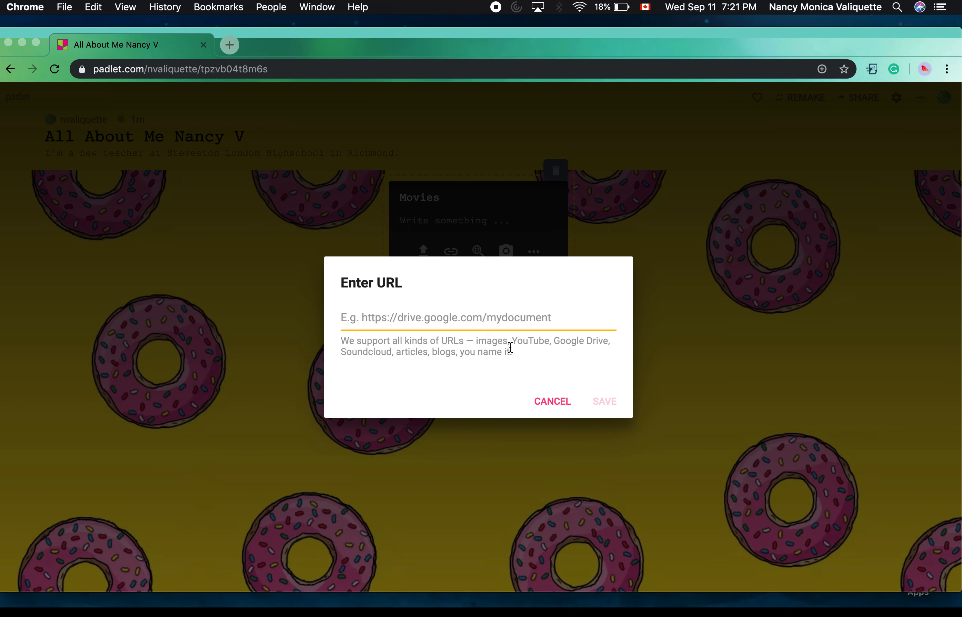
click(552, 400)
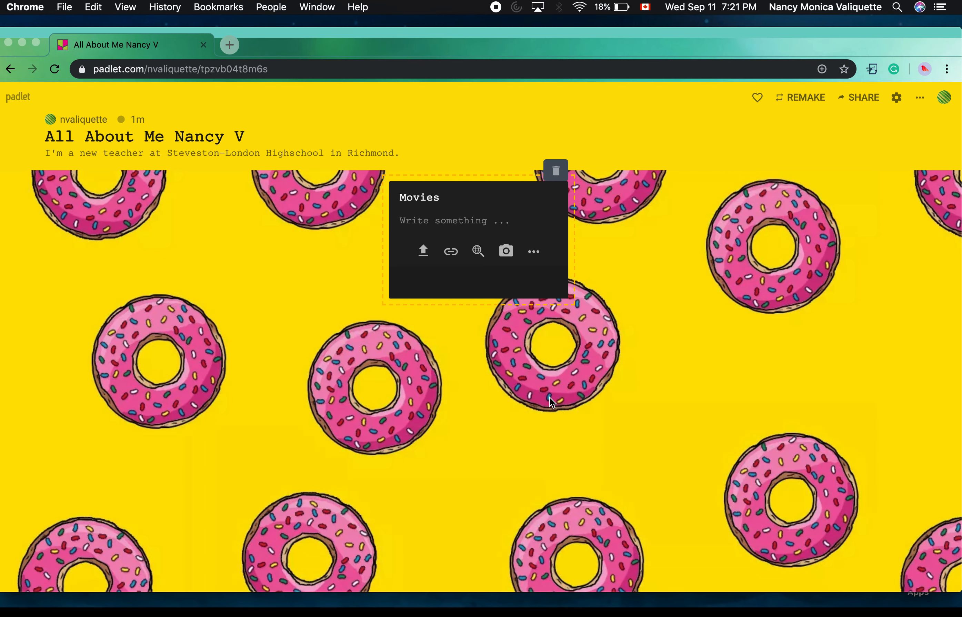
click(235, 47)
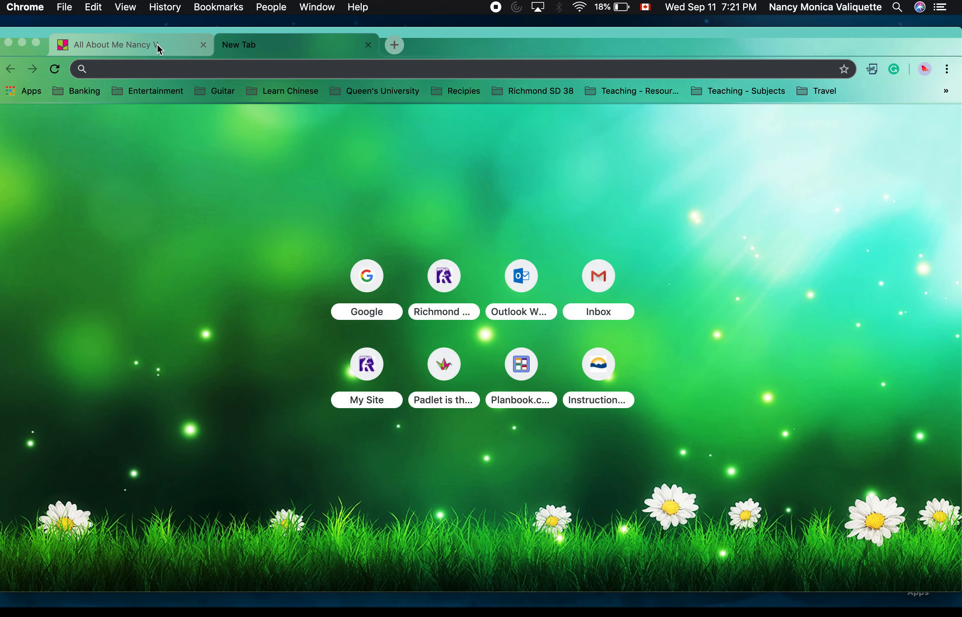
click(157, 44)
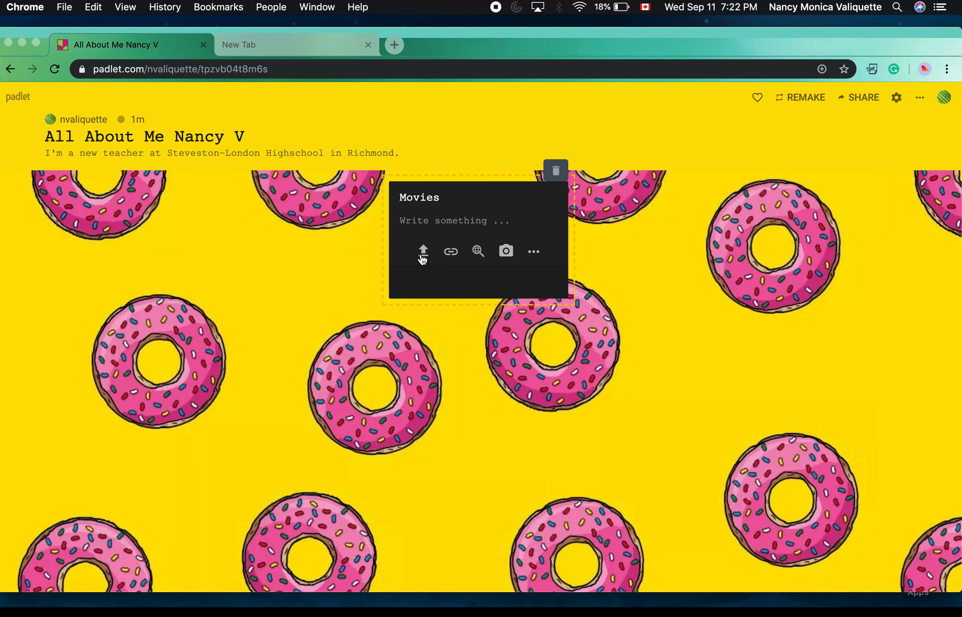
click(534, 253)
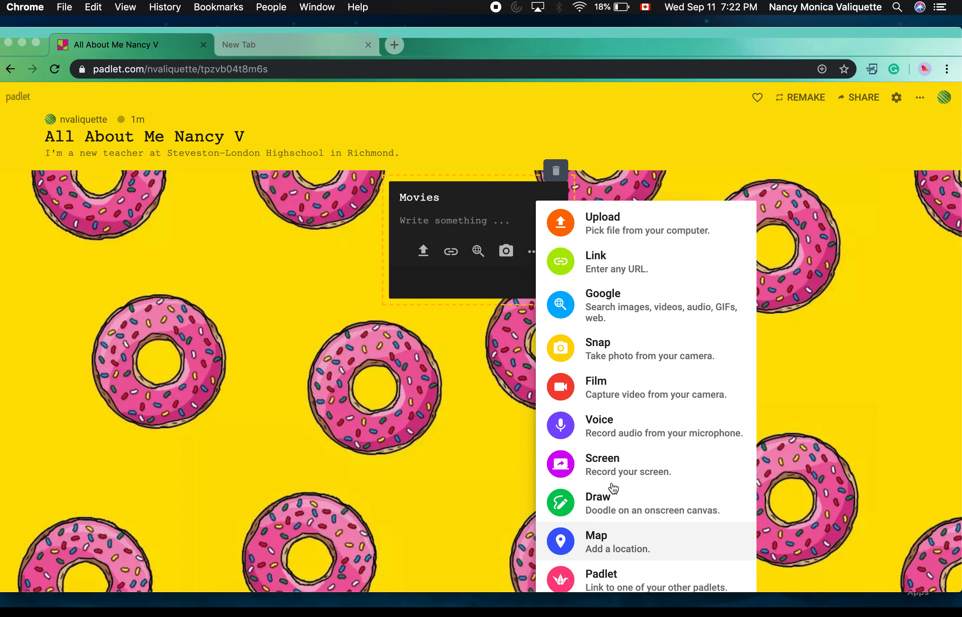
click(430, 209)
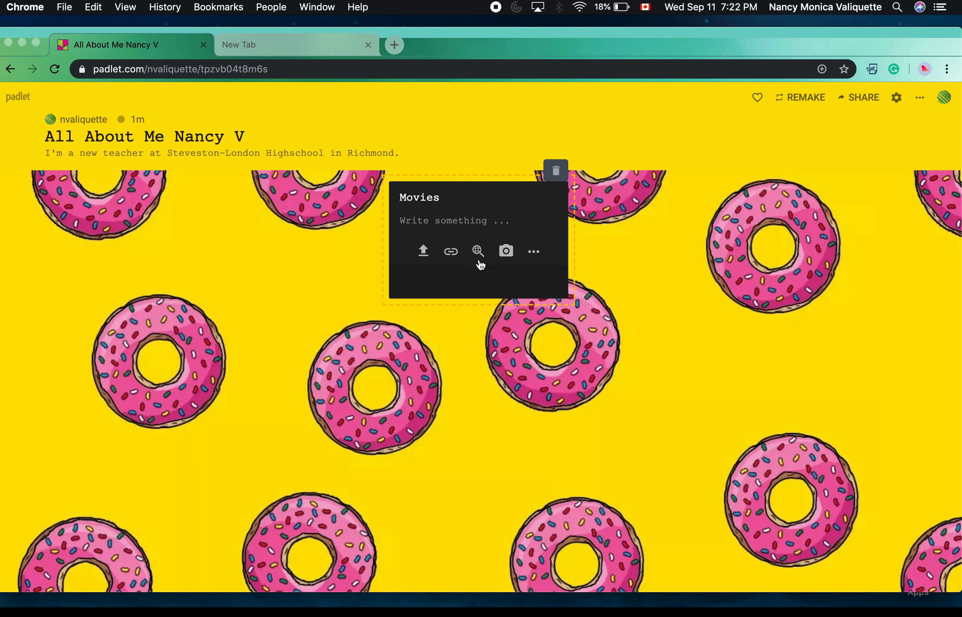
Leave the Movies post's body empty and publish it to the wall with only its title.
click(461, 222)
drag(515, 46, 514, 31)
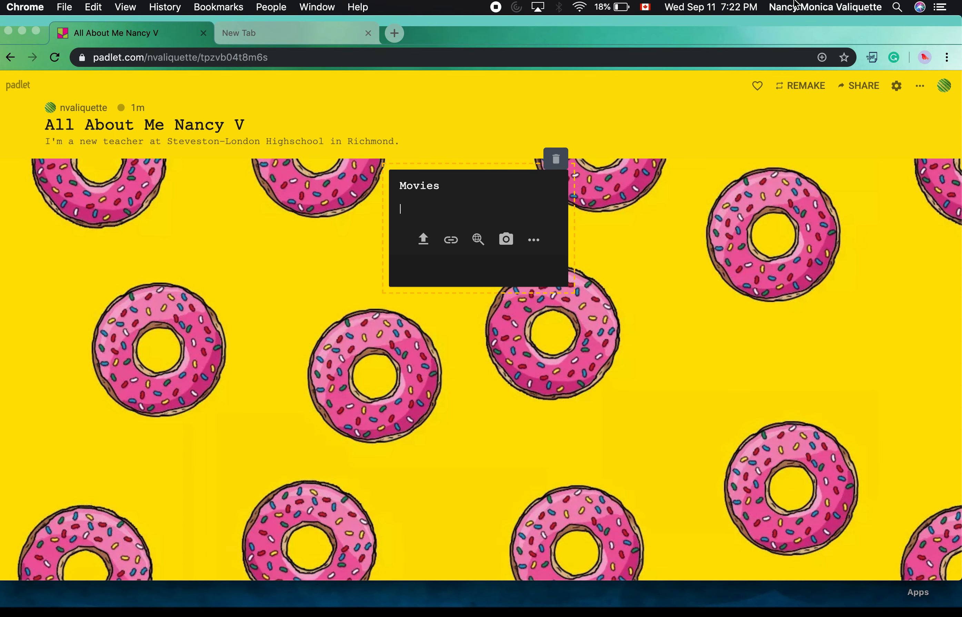
click(548, 135)
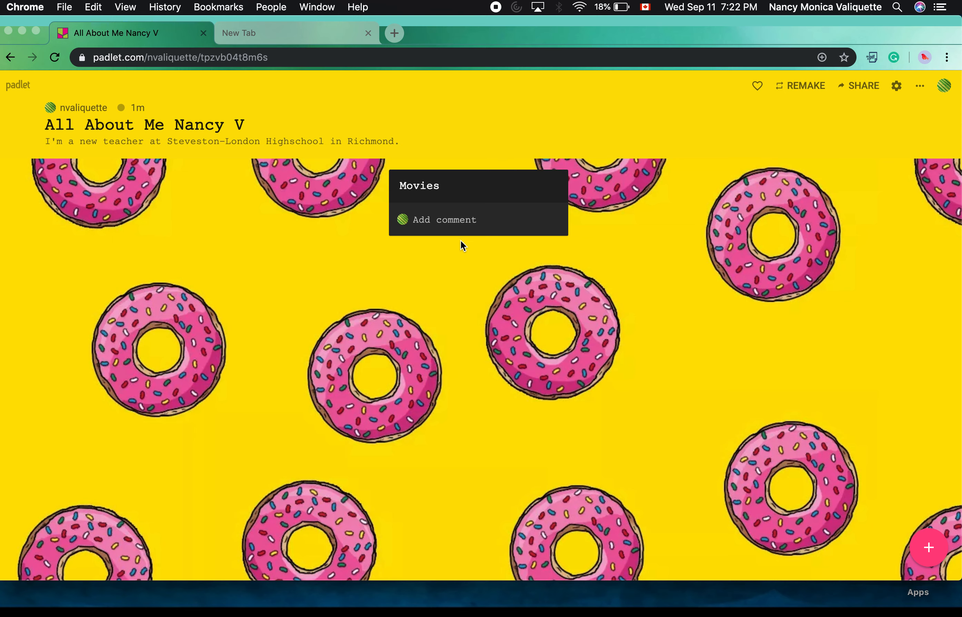